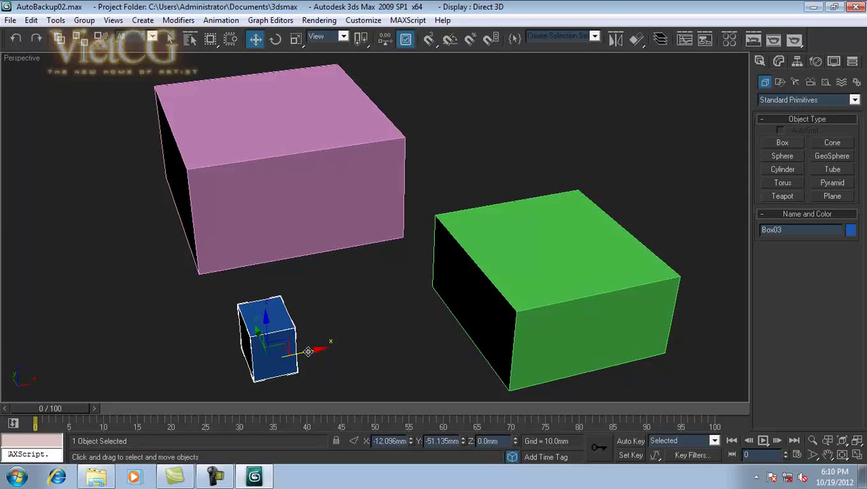
Shift-drag the small blue box to the right and clone it as a Copy named Box04.
{"action": "left_click_drag", "start_coordinate": [308, 351], "coordinate": [365, 340], "text": "shift"}
{"action": "mouse_move", "coordinate": [446, 166]}
{"action": "left_mouse_down"}
{"action": "mouse_move", "coordinate": [513, 117]}
{"action": "mouse_move", "coordinate": [524, 81]}
{"action": "left_mouse_up"}
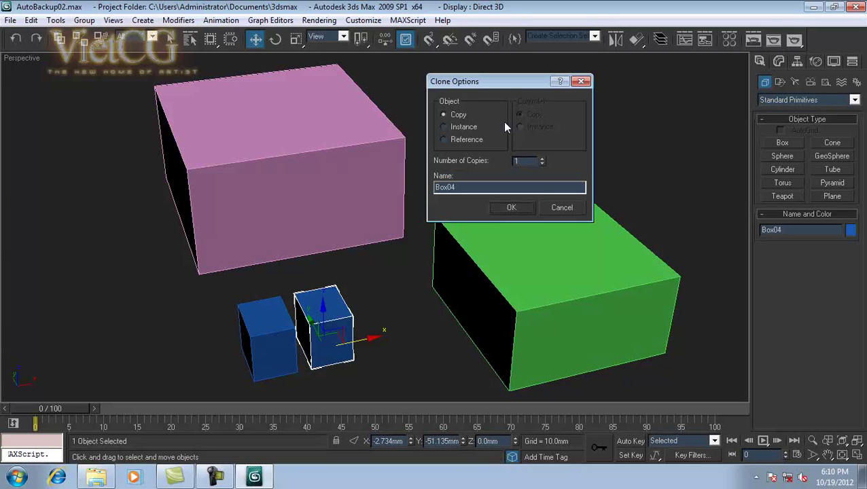
{"action": "left_click", "coordinate": [465, 129]}
Confirm the Box04 copy, try its Height in the Modify panel, and slide it back.
{"action": "left_click", "coordinate": [511, 209]}
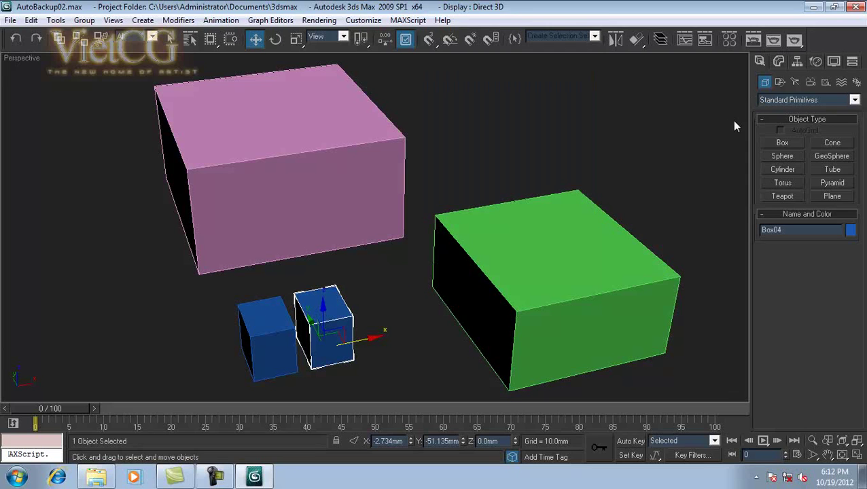
{"action": "left_click", "coordinate": [778, 61]}
{"action": "mouse_move", "coordinate": [847, 268]}
{"action": "left_mouse_down"}
{"action": "mouse_move", "coordinate": [833, 259]}
{"action": "mouse_move", "coordinate": [815, 287]}
{"action": "mouse_move", "coordinate": [808, 223]}
{"action": "left_mouse_up"}
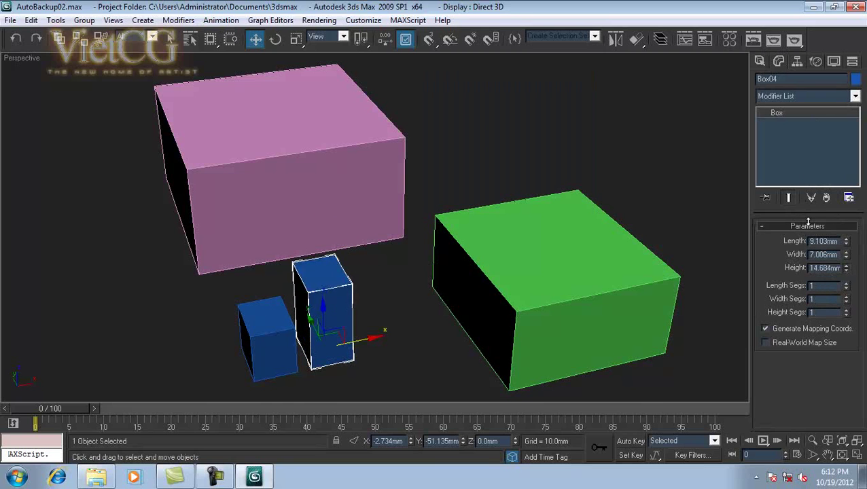
{"action": "left_click_drag", "start_coordinate": [808, 223], "coordinate": [813, 266]}
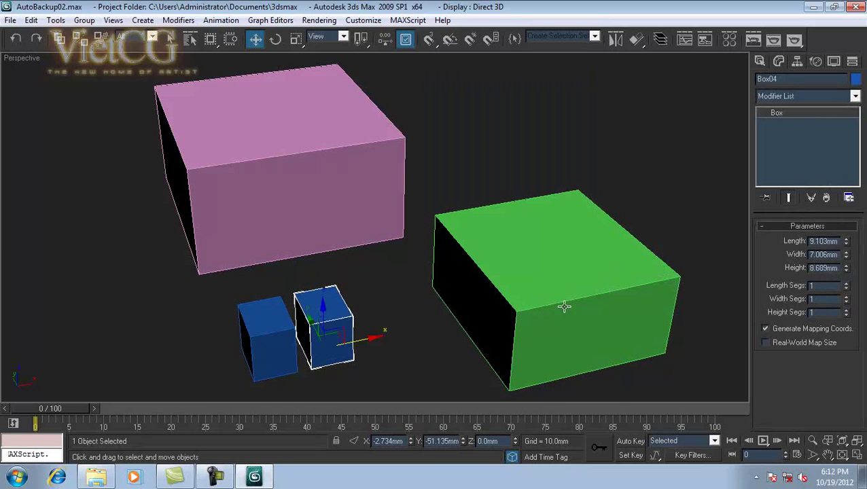
{"action": "left_click_drag", "start_coordinate": [373, 336], "coordinate": [338, 331]}
Shift-drag an Instance clone of the blue cube and change the shared Height.
{"action": "left_click_drag", "start_coordinate": [312, 368], "coordinate": [398, 349], "text": "shift"}
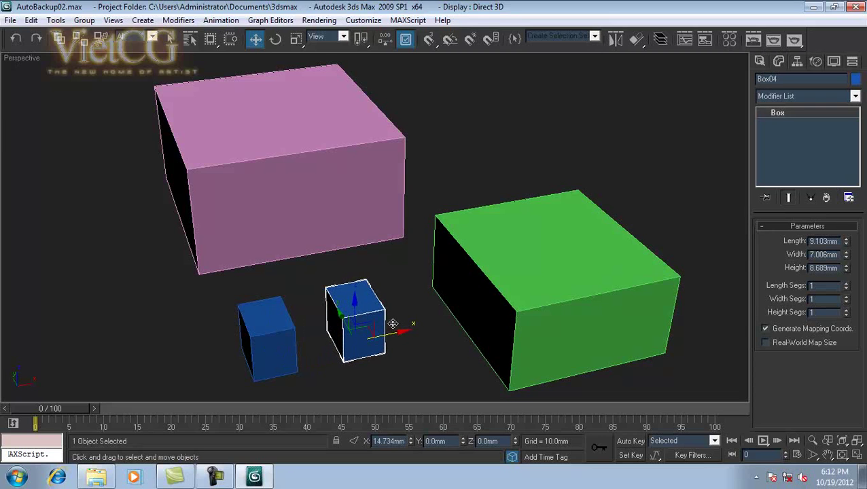
{"action": "left_click", "coordinate": [385, 212]}
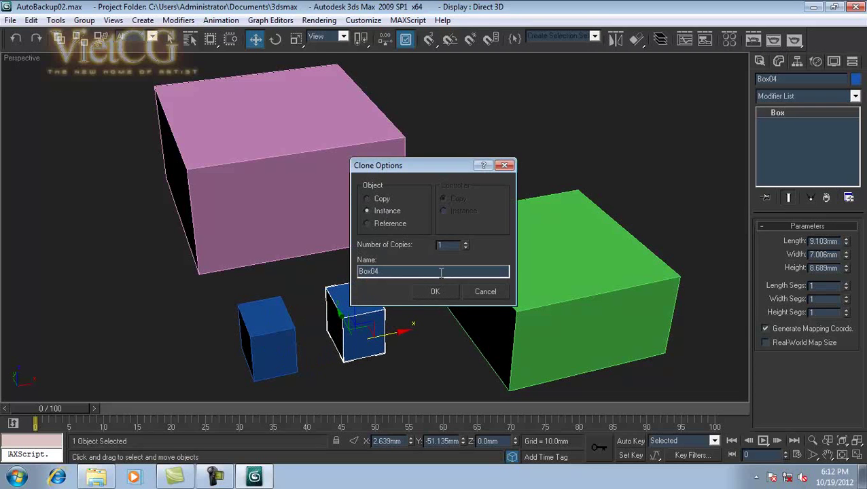
{"action": "left_click", "coordinate": [435, 292]}
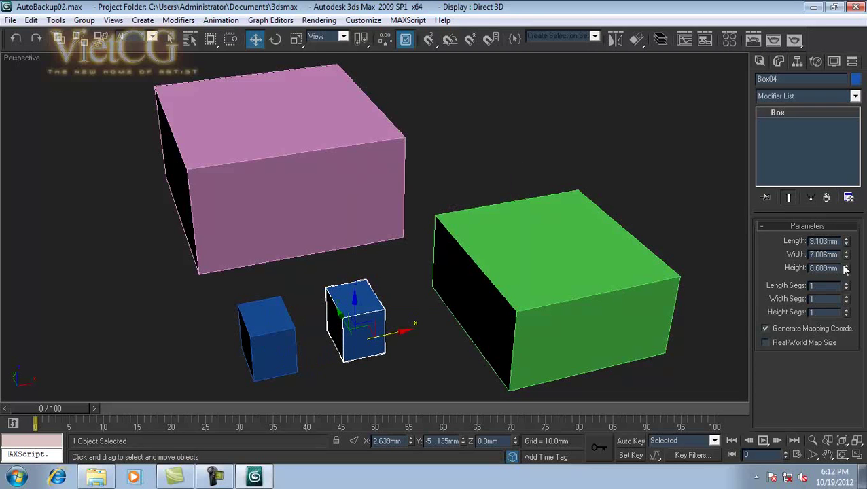
{"action": "mouse_move", "coordinate": [846, 270]}
{"action": "left_mouse_down"}
{"action": "mouse_move", "coordinate": [838, 270]}
{"action": "mouse_move", "coordinate": [846, 240]}
{"action": "left_mouse_up"}
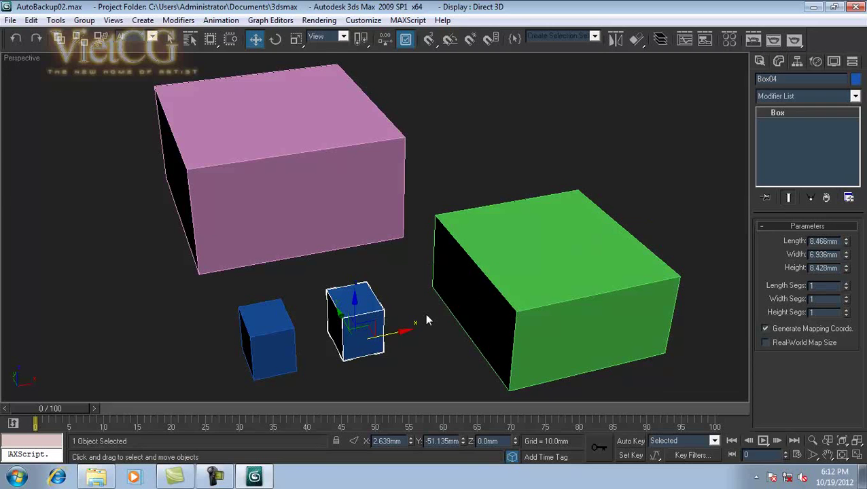
Undo the instance and Shift-drag a Reference clone of the blue cube.
{"action": "key", "text": "ctrl+z"}
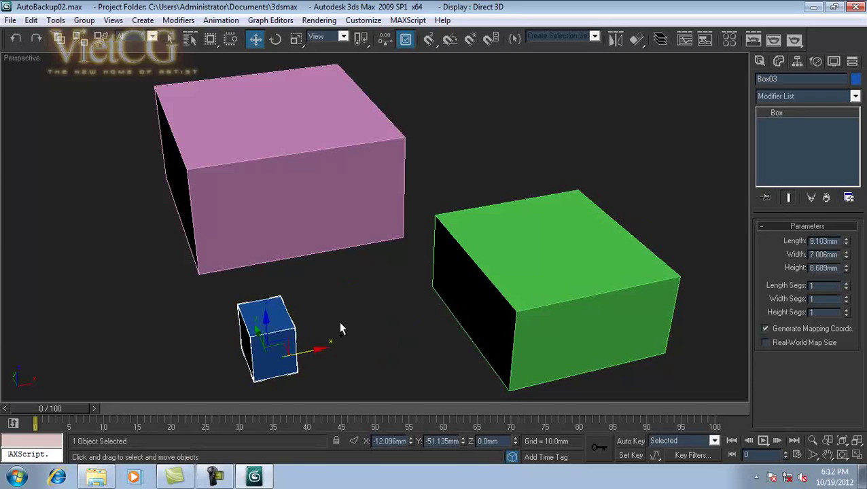
{"action": "left_click_drag", "start_coordinate": [314, 350], "coordinate": [412, 328], "text": "shift"}
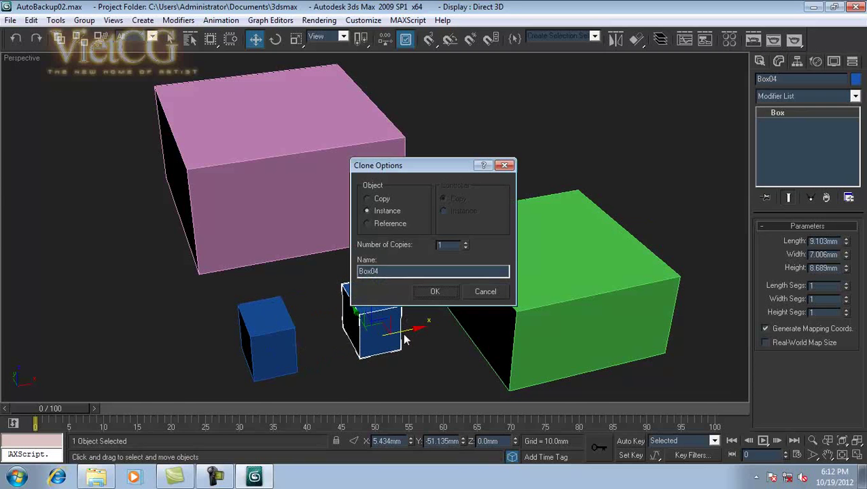
{"action": "left_click", "coordinate": [435, 291]}
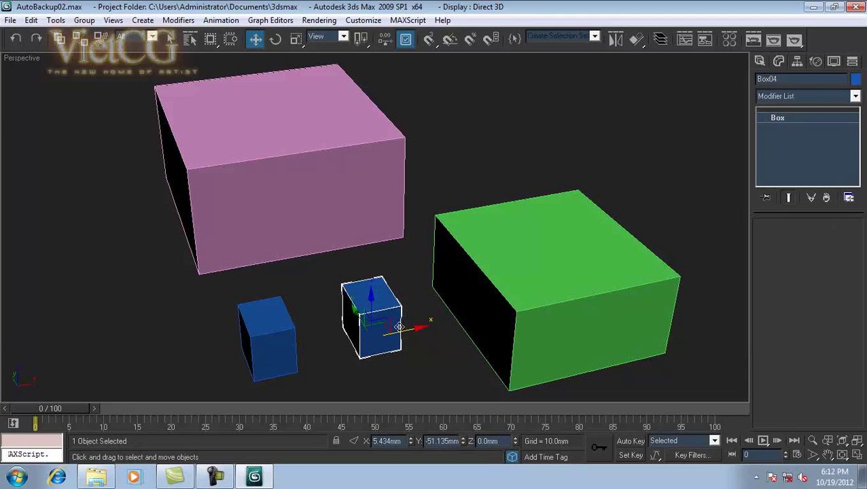
Raise the original blue cube's Height, then delete the referenced clone.
{"action": "left_click", "coordinate": [278, 319]}
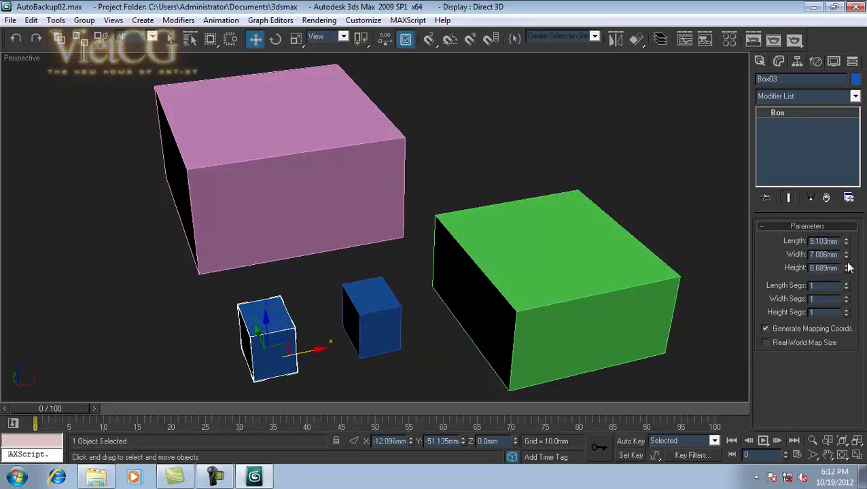
{"action": "mouse_move", "coordinate": [847, 269]}
{"action": "left_mouse_down"}
{"action": "mouse_move", "coordinate": [841, 229]}
{"action": "mouse_move", "coordinate": [844, 262]}
{"action": "left_mouse_up"}
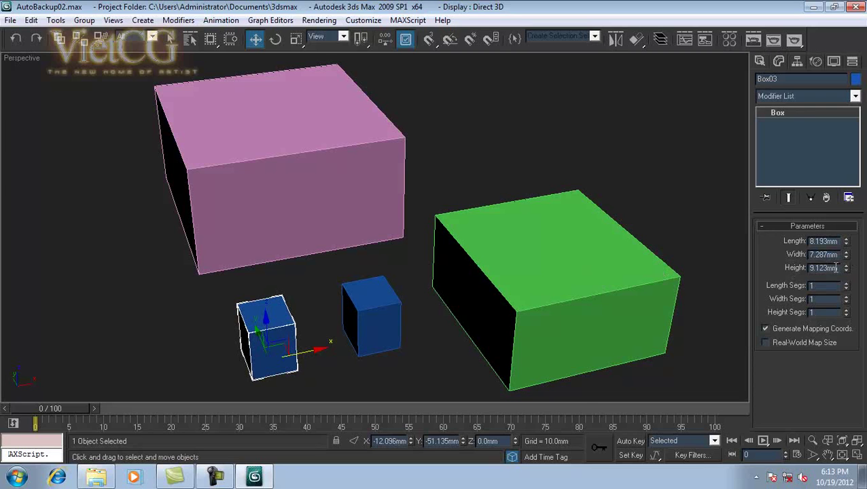
{"action": "mouse_move", "coordinate": [846, 270]}
{"action": "left_mouse_down"}
{"action": "mouse_move", "coordinate": [849, 190]}
{"action": "mouse_move", "coordinate": [849, 272]}
{"action": "left_mouse_up"}
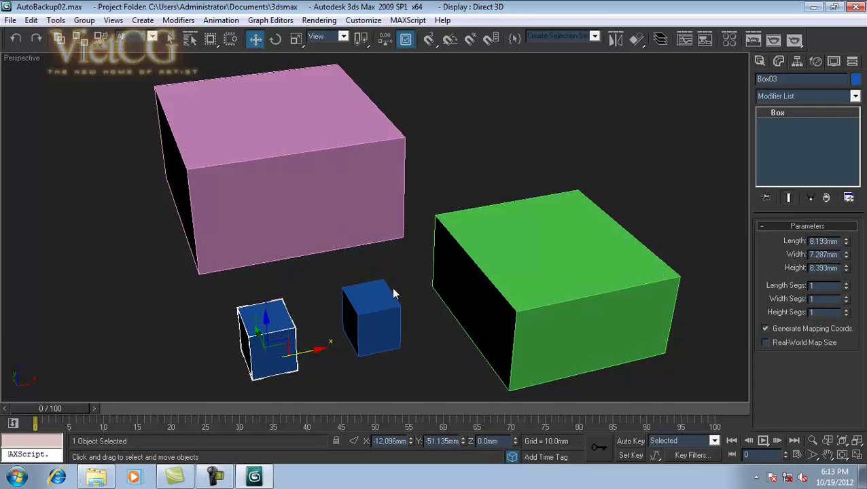
{"action": "left_click", "coordinate": [376, 308]}
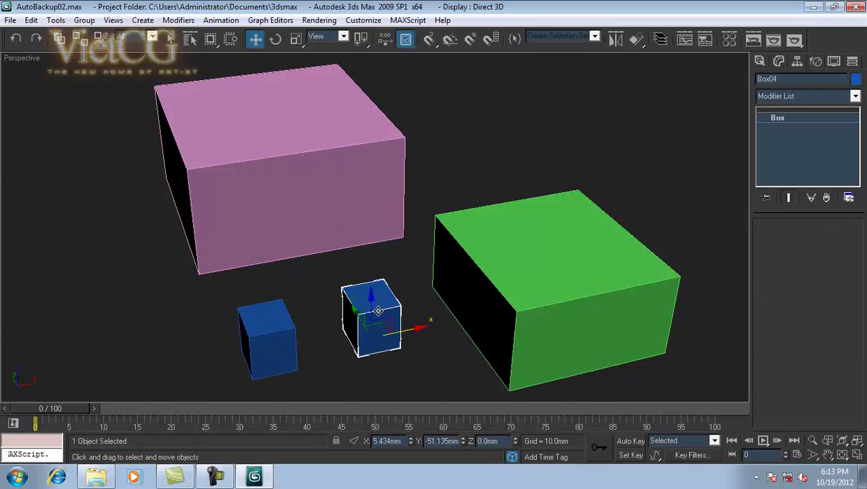
{"action": "key", "text": "Delete"}
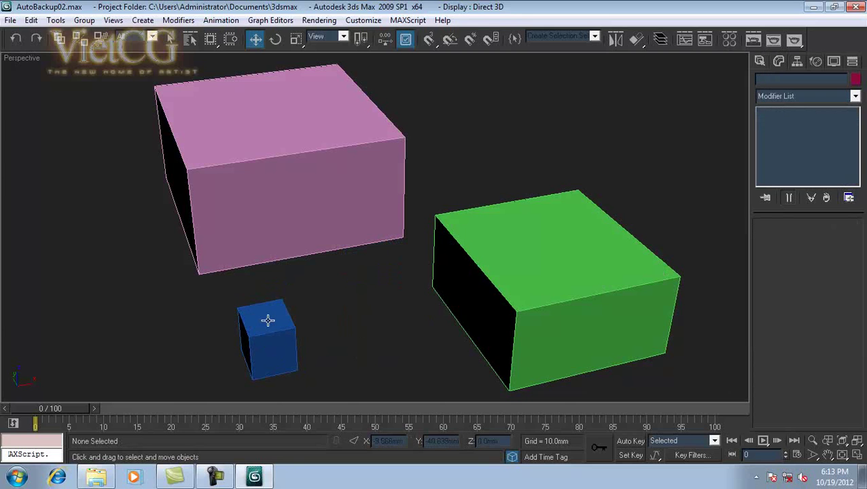
Shift-drag the blue cube to make 2 clones with Number of Copies set to 2.
{"action": "left_click", "coordinate": [269, 317]}
{"action": "left_click_drag", "start_coordinate": [306, 348], "coordinate": [401, 334], "text": "shift"}
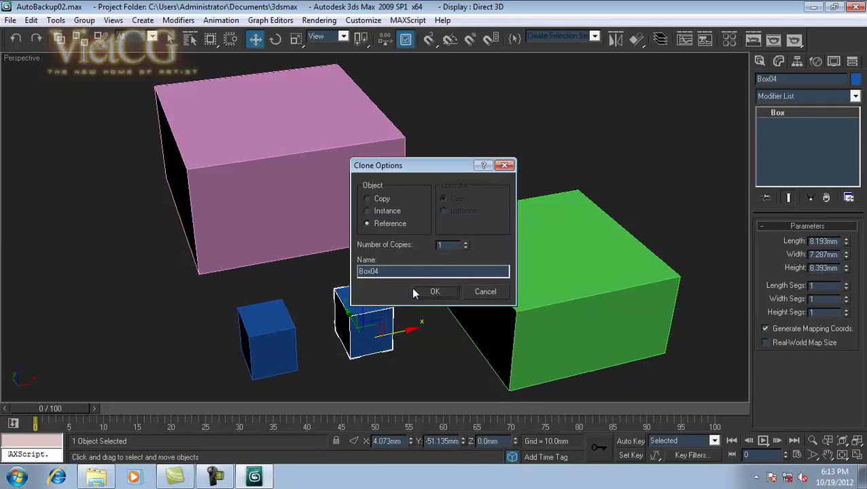
{"action": "double_click", "coordinate": [445, 246]}
{"action": "left_click_drag", "start_coordinate": [440, 166], "coordinate": [425, 94]}
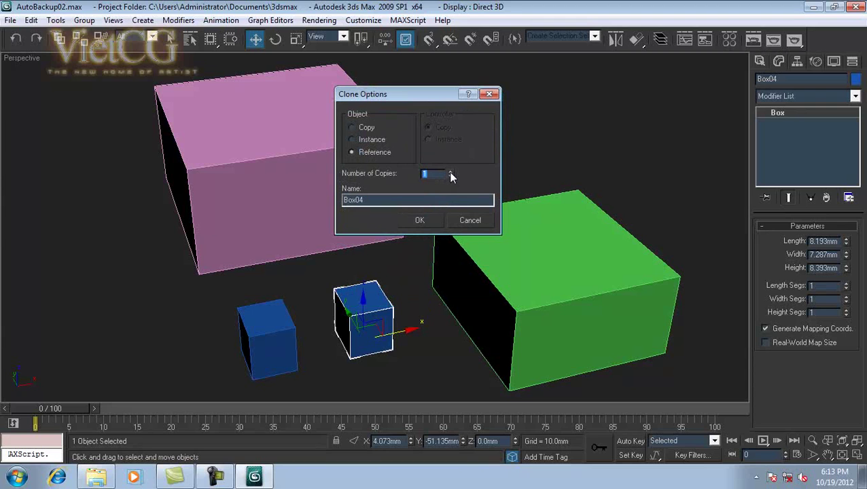
{"action": "left_click", "coordinate": [450, 174]}
{"action": "left_click", "coordinate": [418, 221]}
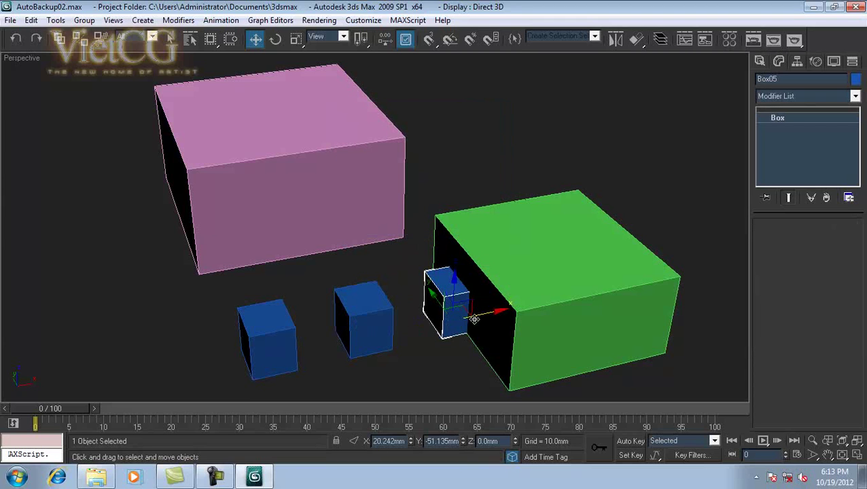
Slide the far clone along the row, then delete both clones.
{"action": "mouse_move", "coordinate": [473, 314]}
{"action": "left_mouse_down"}
{"action": "mouse_move", "coordinate": [188, 354]}
{"action": "mouse_move", "coordinate": [290, 344]}
{"action": "mouse_move", "coordinate": [441, 310]}
{"action": "mouse_move", "coordinate": [278, 344]}
{"action": "mouse_move", "coordinate": [187, 350]}
{"action": "mouse_move", "coordinate": [216, 340]}
{"action": "left_mouse_up"}
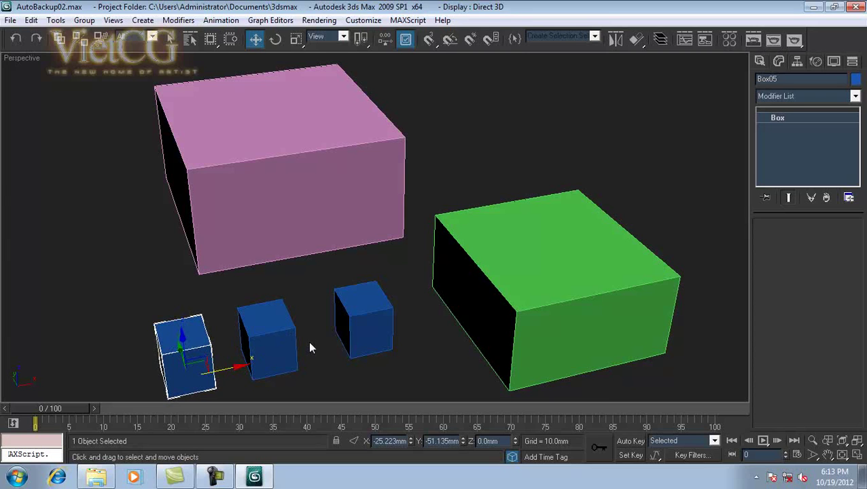
{"action": "key", "text": "Delete"}
{"action": "left_click", "coordinate": [349, 311]}
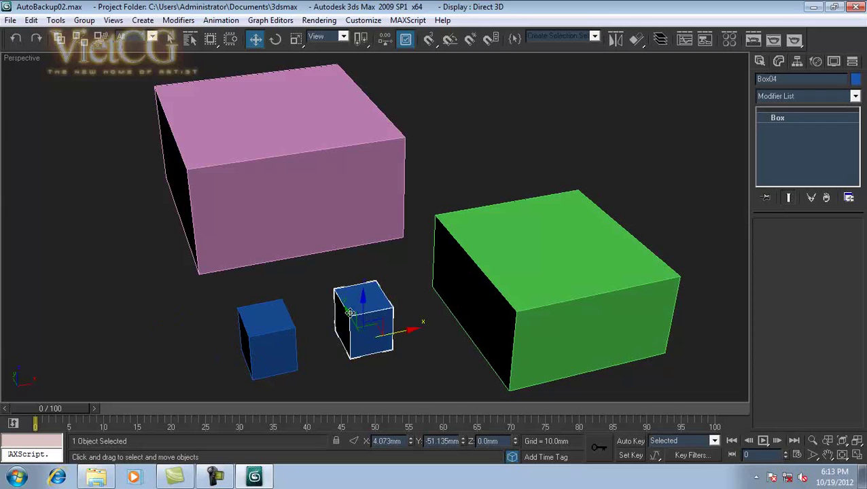
{"action": "key", "text": "Delete"}
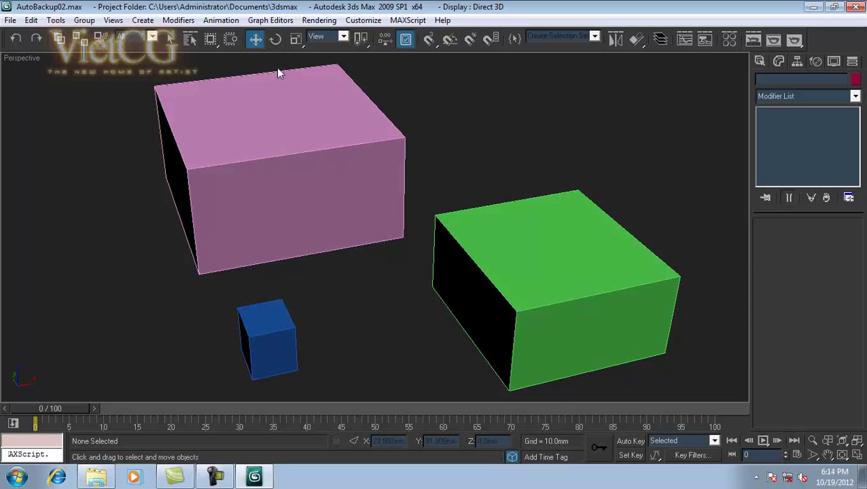
Spin the pink box slightly about Z with Select and Rotate, then deselect it.
{"action": "left_click", "coordinate": [278, 40]}
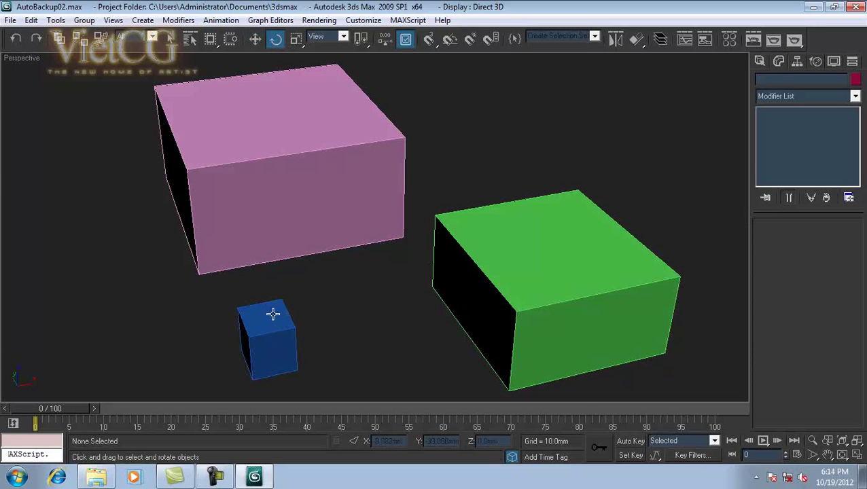
{"action": "left_click", "coordinate": [280, 239]}
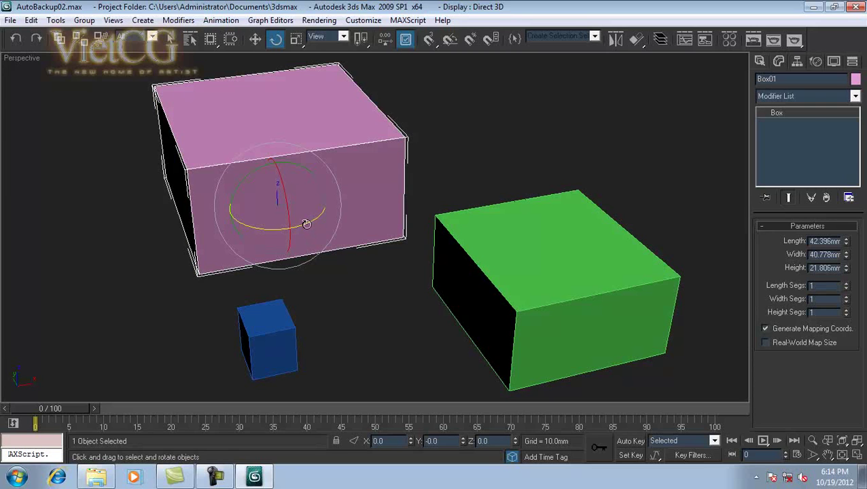
{"action": "mouse_move", "coordinate": [307, 224]}
{"action": "left_mouse_down"}
{"action": "mouse_move", "coordinate": [332, 211]}
{"action": "mouse_move", "coordinate": [135, 204]}
{"action": "mouse_move", "coordinate": [319, 209]}
{"action": "mouse_move", "coordinate": [449, 183]}
{"action": "mouse_move", "coordinate": [469, 151]}
{"action": "mouse_move", "coordinate": [384, 209]}
{"action": "mouse_move", "coordinate": [192, 228]}
{"action": "mouse_move", "coordinate": [443, 173]}
{"action": "mouse_move", "coordinate": [396, 199]}
{"action": "mouse_move", "coordinate": [251, 218]}
{"action": "mouse_move", "coordinate": [459, 192]}
{"action": "mouse_move", "coordinate": [779, 215]}
{"action": "mouse_move", "coordinate": [306, 230]}
{"action": "left_mouse_up"}
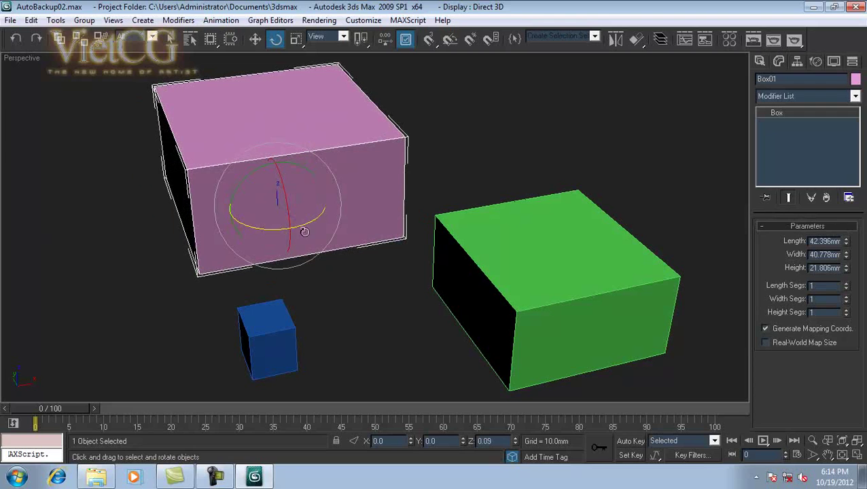
{"action": "left_click", "coordinate": [437, 158]}
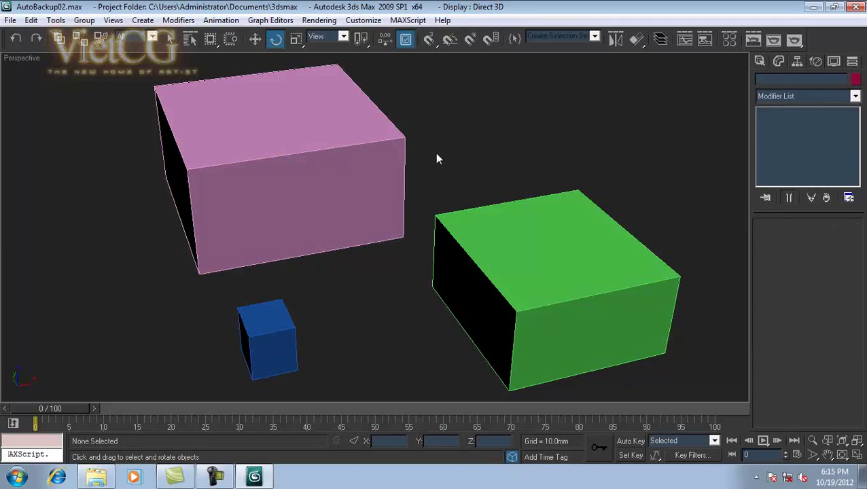
Open the Rotate Transform Type-In for the selected pink box.
{"action": "left_click", "coordinate": [319, 153]}
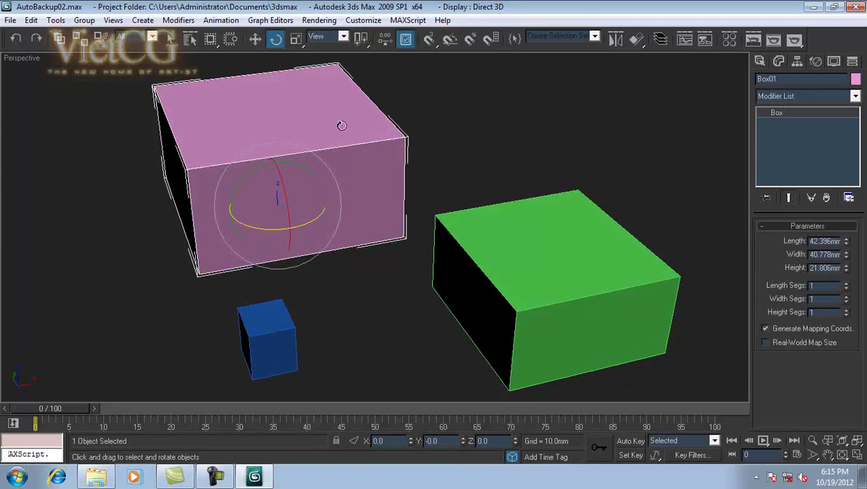
{"action": "right_click", "coordinate": [276, 42]}
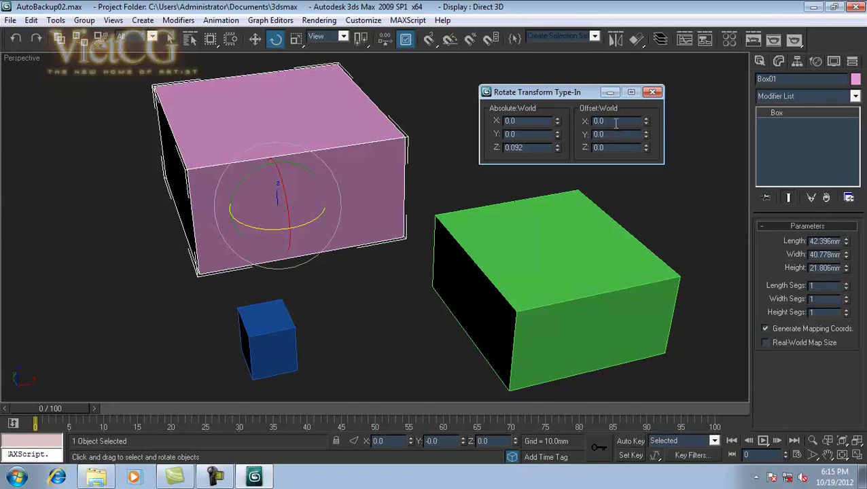
{"action": "left_click", "coordinate": [616, 146]}
{"action": "left_click", "coordinate": [540, 133]}
{"action": "left_click_drag", "start_coordinate": [558, 94], "coordinate": [554, 100]}
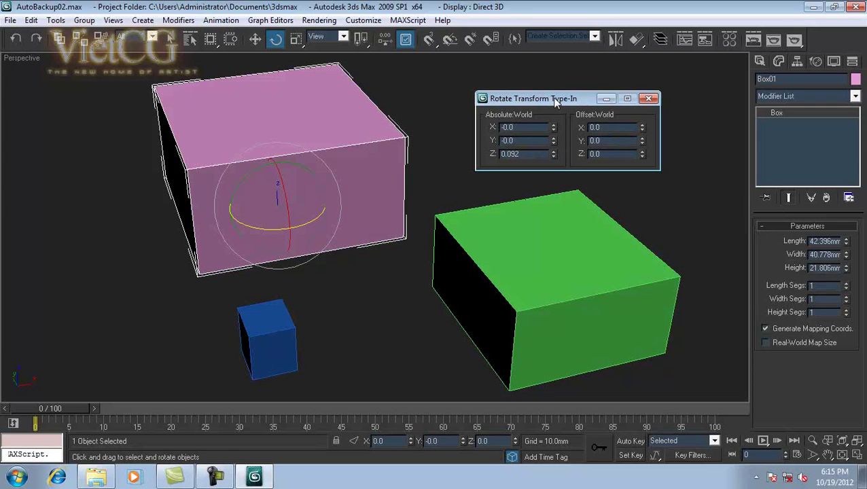
{"action": "left_click", "coordinate": [615, 139]}
Enter Offset Z rotations of 45 and 90, nudge to about 121.9°, and close the dialog.
{"action": "left_click", "coordinate": [624, 153]}
{"action": "type", "text": "45"}
{"action": "key", "text": "Return"}
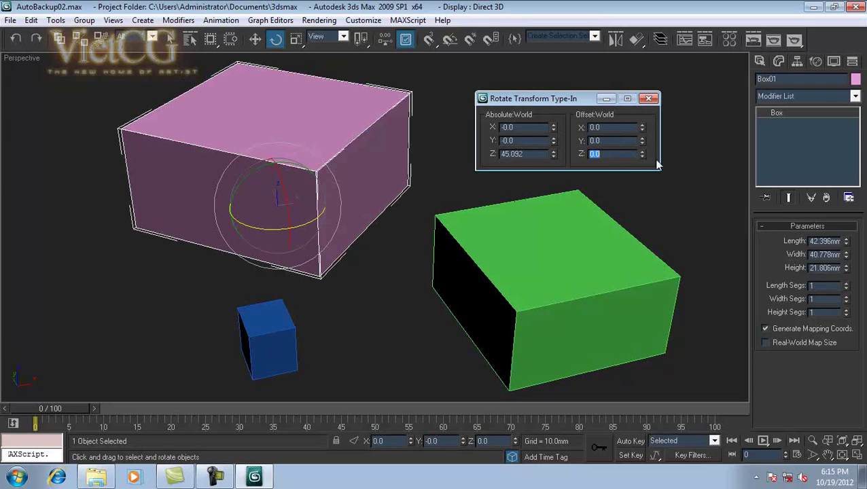
{"action": "type", "text": "90"}
{"action": "key", "text": "Return"}
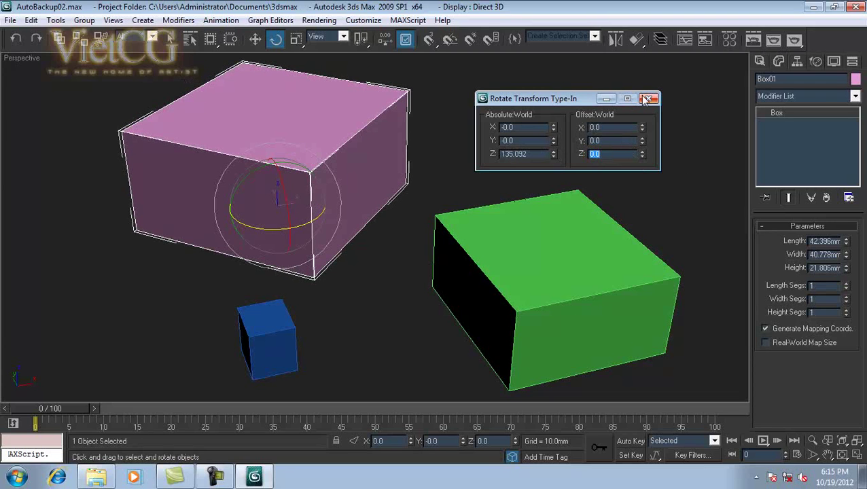
{"action": "mouse_move", "coordinate": [643, 154]}
{"action": "left_mouse_down"}
{"action": "mouse_move", "coordinate": [607, 161]}
{"action": "mouse_move", "coordinate": [580, 225]}
{"action": "left_mouse_up"}
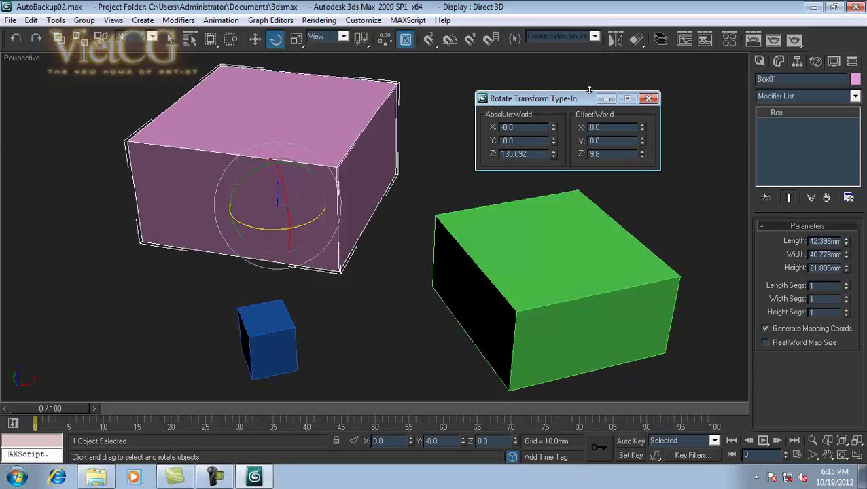
{"action": "left_click_drag", "start_coordinate": [580, 226], "coordinate": [573, 236]}
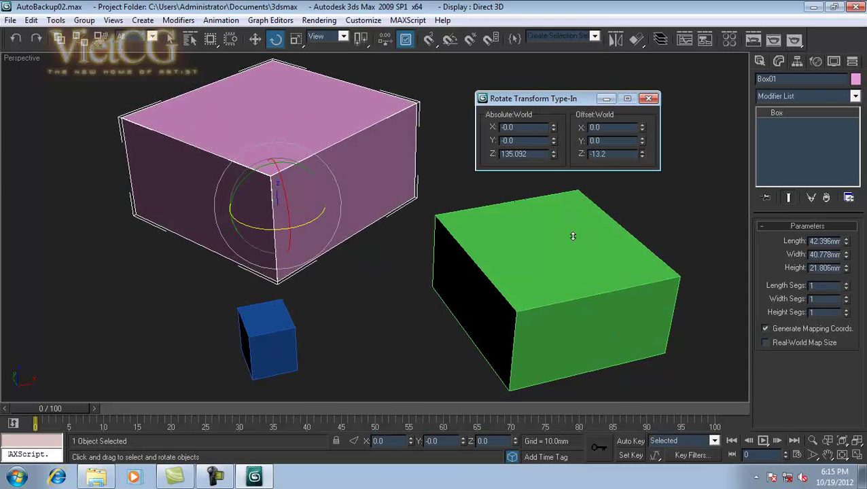
{"action": "left_click", "coordinate": [648, 99]}
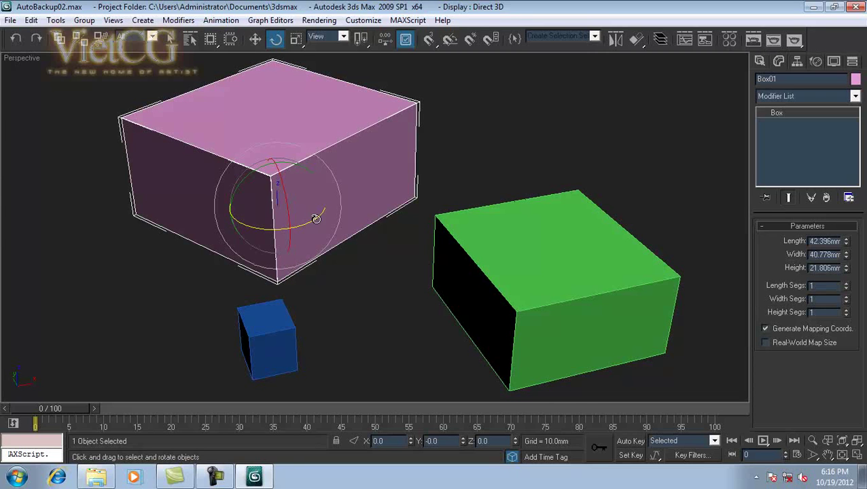
{"action": "left_click_drag", "start_coordinate": [304, 218], "coordinate": [354, 223], "text": "shift"}
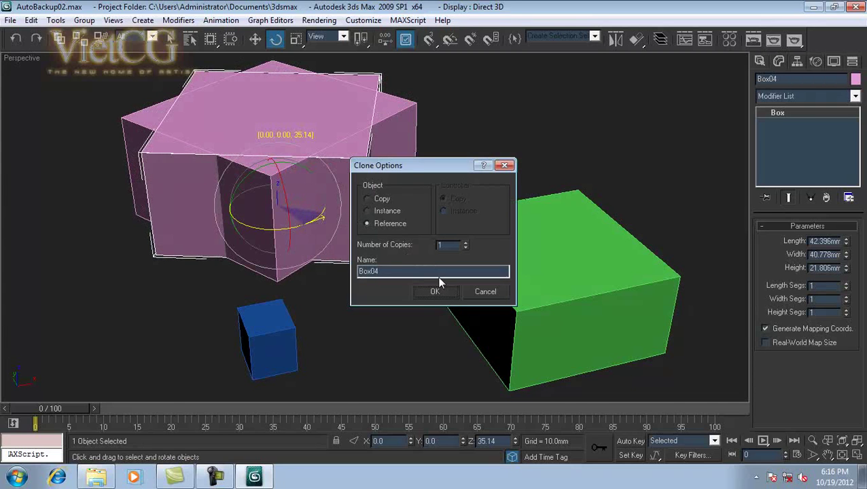
{"action": "left_click", "coordinate": [379, 200]}
{"action": "left_click", "coordinate": [435, 291]}
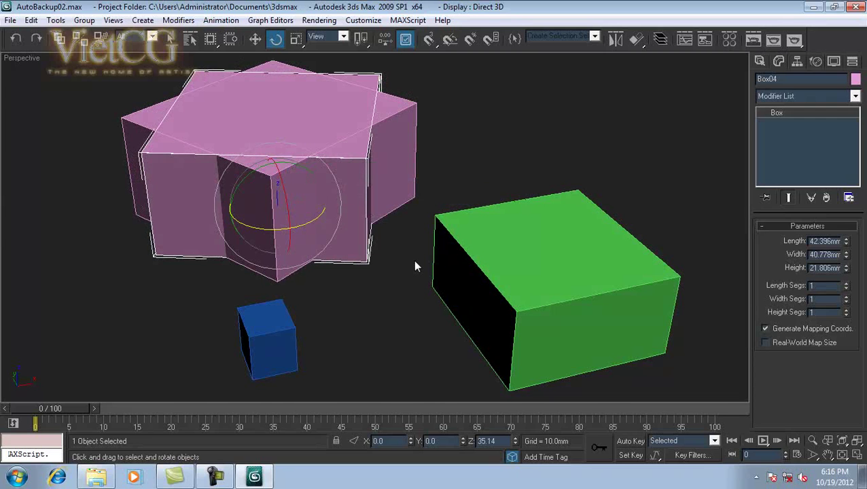
{"action": "key", "text": "Delete"}
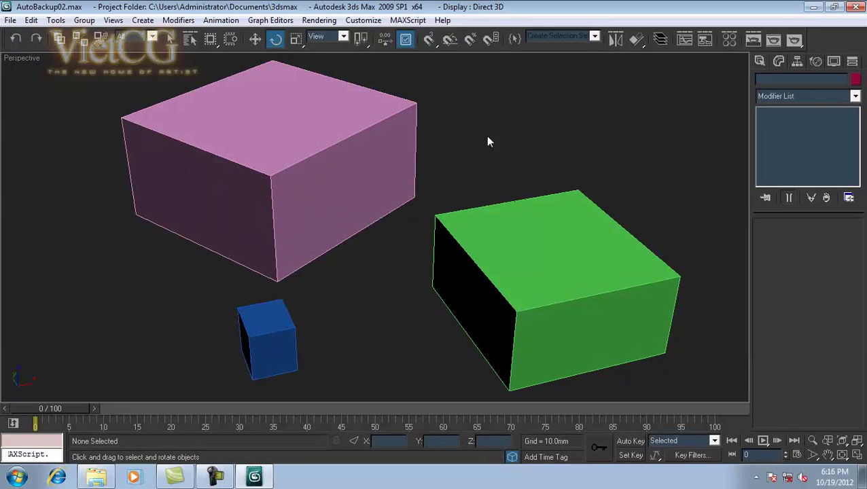
{"action": "left_click", "coordinate": [289, 317]}
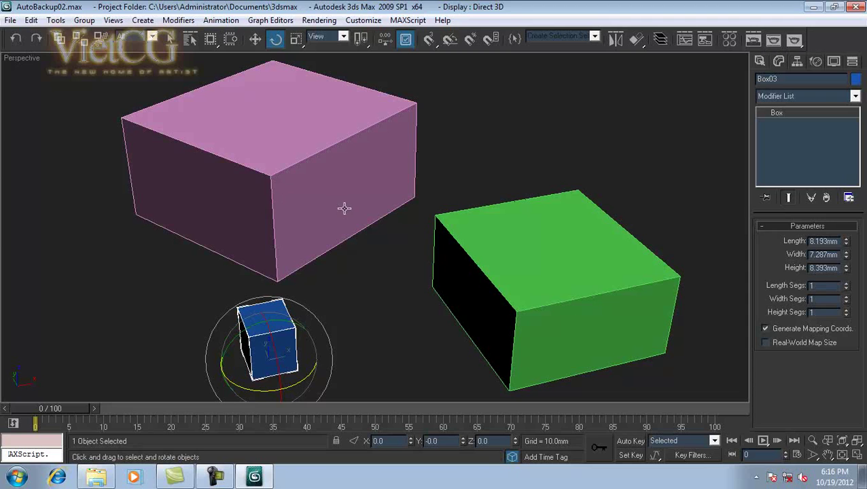
{"action": "left_click", "coordinate": [322, 194]}
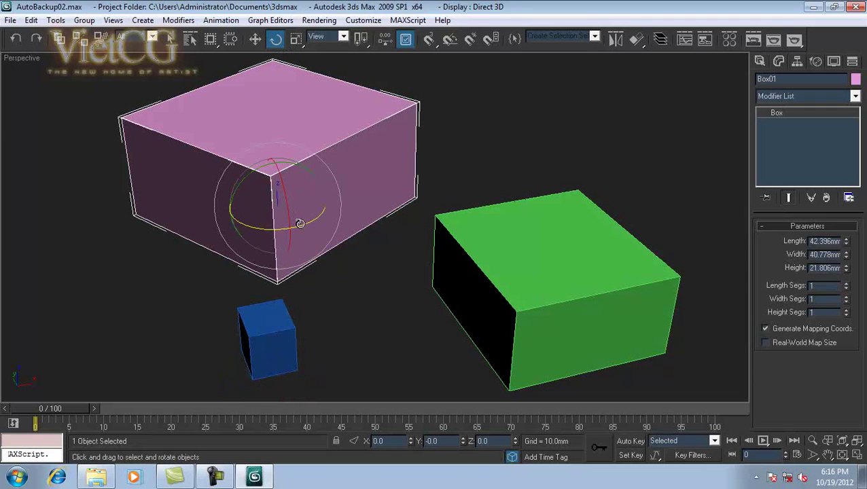
{"action": "left_click_drag", "start_coordinate": [300, 224], "coordinate": [326, 215], "text": "shift"}
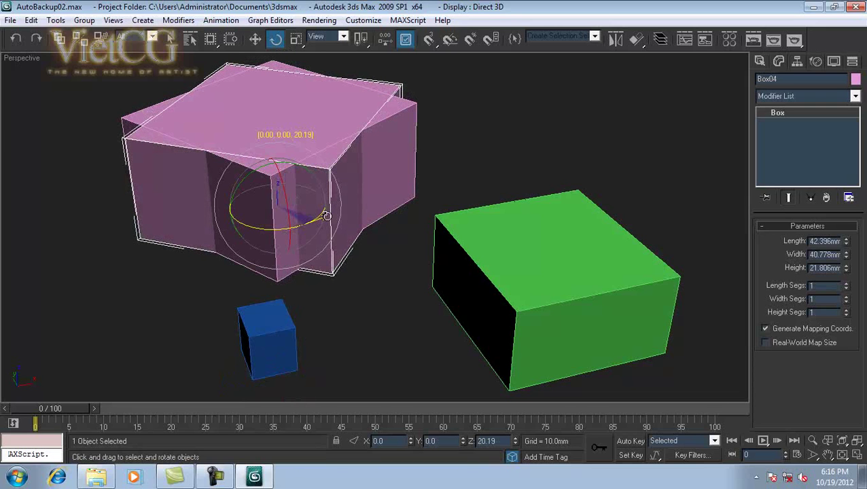
{"action": "left_click_drag", "start_coordinate": [326, 216], "coordinate": [315, 204], "text": "shift"}
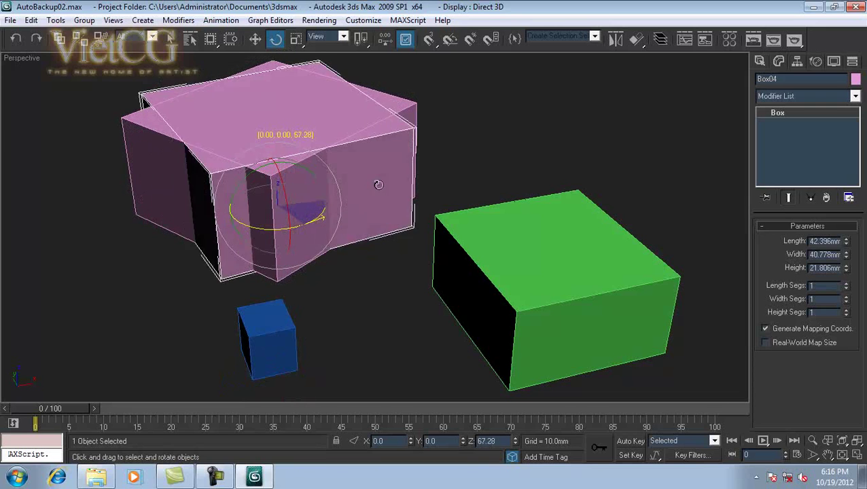
{"action": "left_click_drag", "start_coordinate": [315, 204], "coordinate": [340, 197], "text": "shift"}
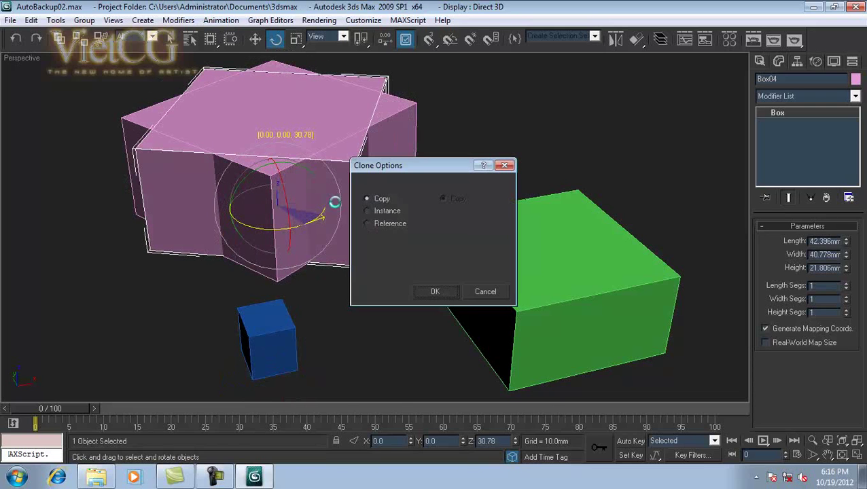
{"action": "left_click", "coordinate": [475, 292]}
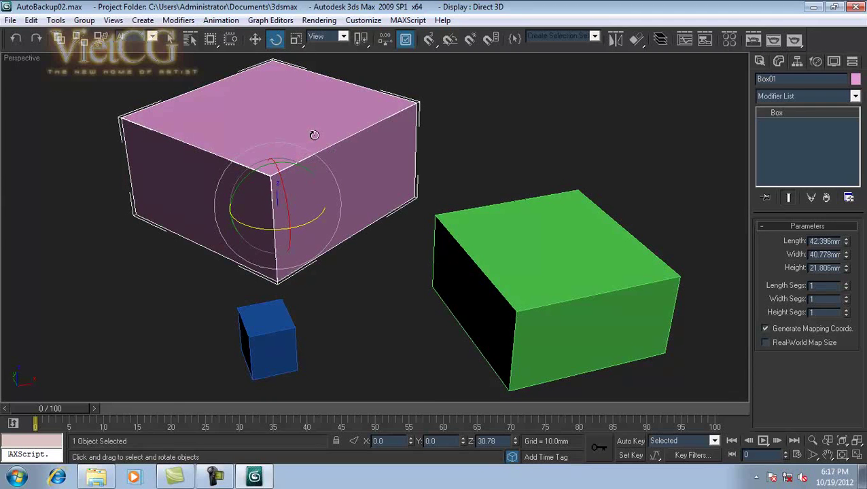
Enable Affect Pivot Only and drag the pink box's pivot far to the right.
{"action": "left_click", "coordinate": [797, 61]}
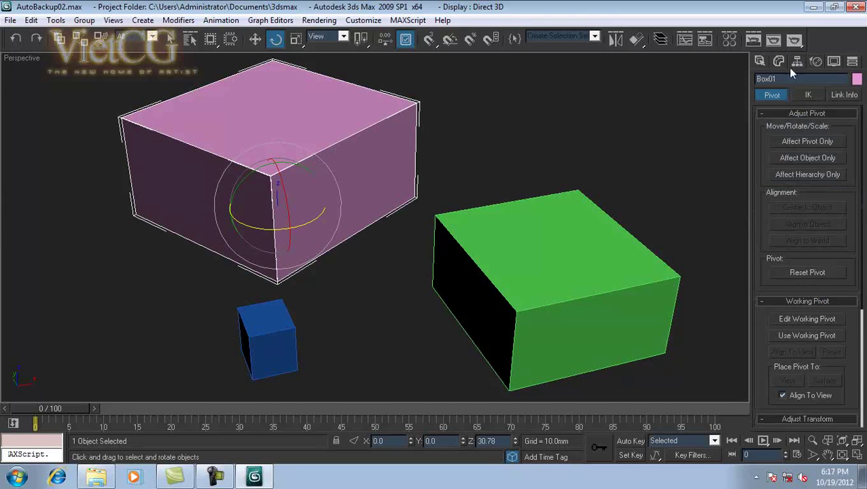
{"action": "left_click", "coordinate": [794, 142]}
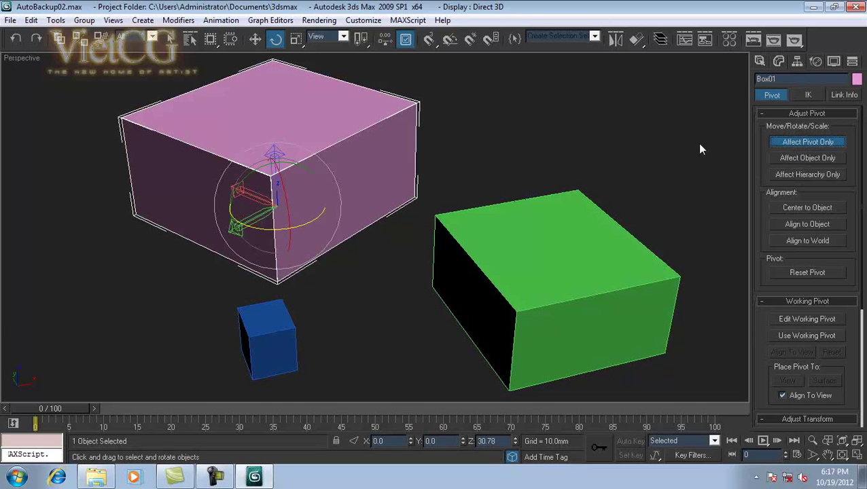
{"action": "left_click", "coordinate": [255, 40]}
{"action": "mouse_move", "coordinate": [310, 201]}
{"action": "left_mouse_down"}
{"action": "mouse_move", "coordinate": [660, 172]}
{"action": "mouse_move", "coordinate": [640, 175]}
{"action": "left_mouse_up"}
Switch to the Top view and adjust the zoom.
{"action": "key", "text": "t"}
{"action": "scroll", "coordinate": [524, 225], "scroll_direction": "down", "scroll_amount": 1}
{"action": "scroll", "coordinate": [465, 209], "scroll_direction": "down", "scroll_amount": 3}
{"action": "scroll", "coordinate": [494, 205], "scroll_direction": "up", "scroll_amount": 1}
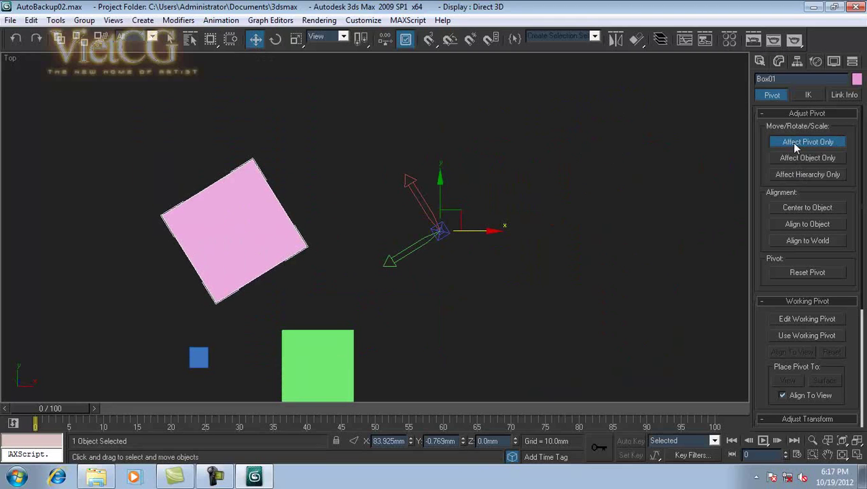
Turn off Affect Pivot Only and Shift-rotate the pink box into nine copies around the pivot.
{"action": "left_click", "coordinate": [794, 144]}
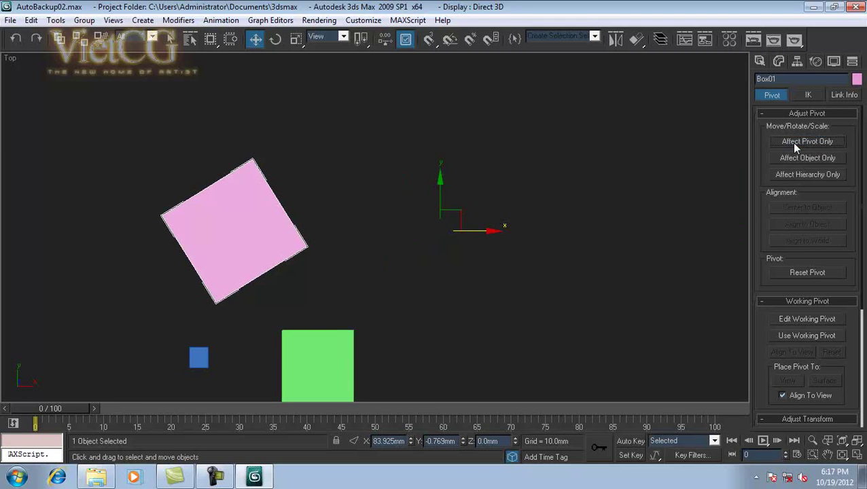
{"action": "left_click", "coordinate": [275, 39]}
{"action": "mouse_move", "coordinate": [500, 253]}
{"action": "left_mouse_down"}
{"action": "mouse_move", "coordinate": [478, 382]}
{"action": "mouse_move", "coordinate": [513, 259]}
{"action": "mouse_move", "coordinate": [514, 125]}
{"action": "mouse_move", "coordinate": [503, 352]}
{"action": "mouse_move", "coordinate": [511, 185]}
{"action": "mouse_move", "coordinate": [507, 249]}
{"action": "left_mouse_up"}
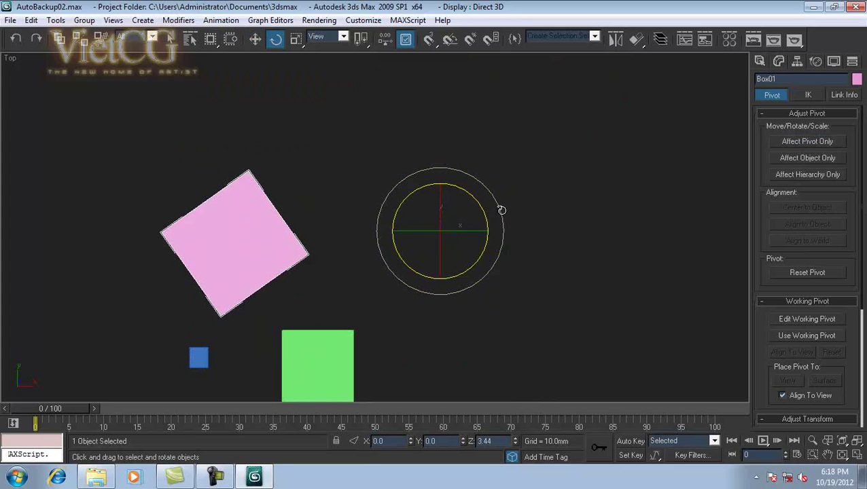
{"action": "left_click_drag", "start_coordinate": [499, 206], "coordinate": [502, 263], "text": "shift"}
{"action": "triple_click", "coordinate": [466, 243]}
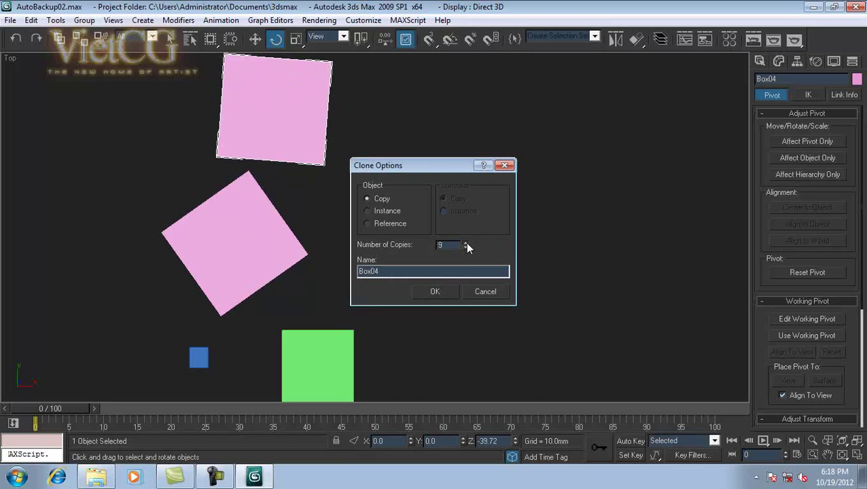
{"action": "left_click", "coordinate": [437, 291]}
{"action": "scroll", "coordinate": [479, 253], "scroll_direction": "down", "scroll_amount": 3}
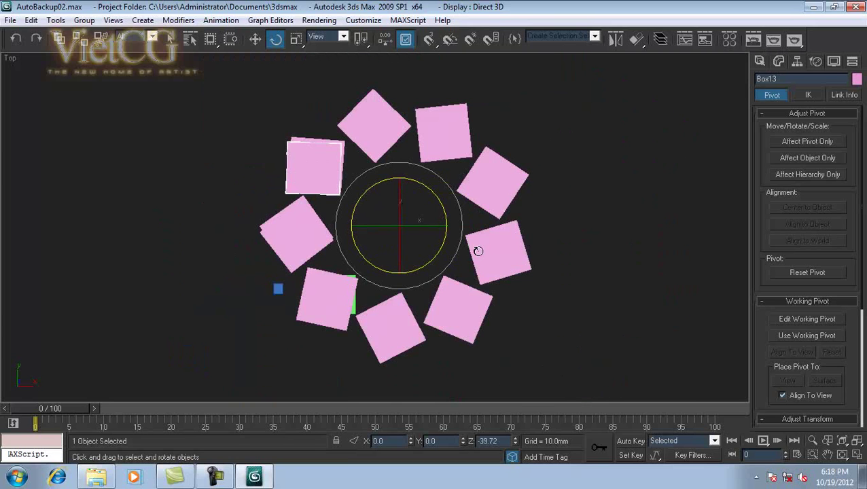
Orbit to view the ring, then undo the arrayed pink box copies.
{"action": "left_click", "coordinate": [463, 243]}
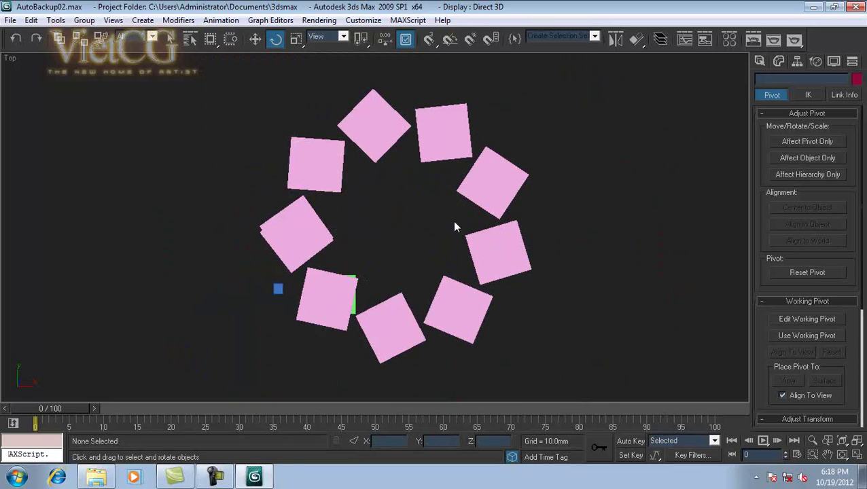
{"action": "middle_click_drag", "start_coordinate": [425, 252], "coordinate": [457, 183], "text": "alt"}
{"action": "scroll", "coordinate": [463, 245], "scroll_direction": "up", "scroll_amount": 3}
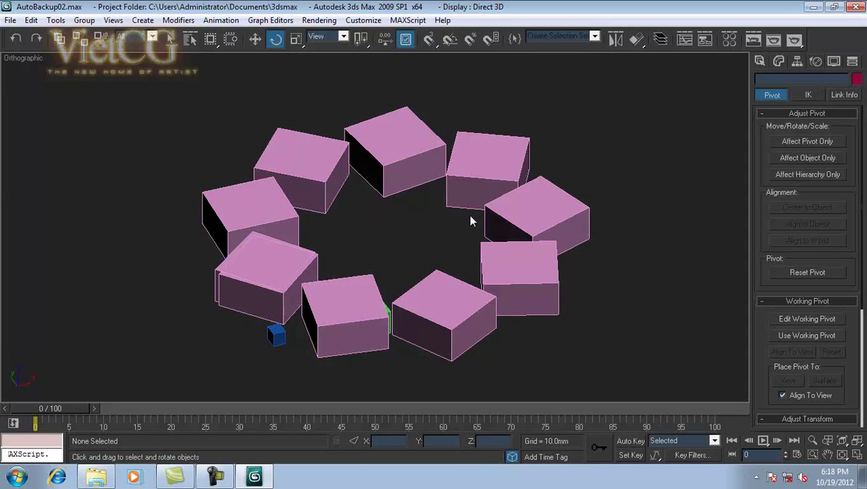
{"action": "key", "text": "ctrl+z"}
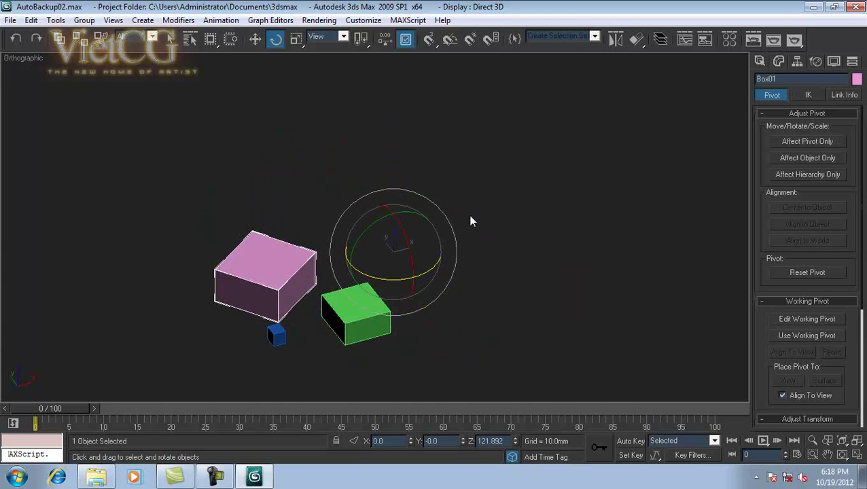
Select the pink box, use Affect Pivot Only and Reset Pivot to recentre it, then deselect.
{"action": "middle_click_drag", "start_coordinate": [470, 248], "coordinate": [474, 226]}
{"action": "left_click", "coordinate": [471, 226]}
{"action": "left_click", "coordinate": [314, 239]}
{"action": "scroll", "coordinate": [381, 258], "scroll_direction": "up", "scroll_amount": 2}
{"action": "scroll", "coordinate": [381, 258], "scroll_direction": "up", "scroll_amount": 1}
{"action": "scroll", "coordinate": [381, 258], "scroll_direction": "up", "scroll_amount": 1}
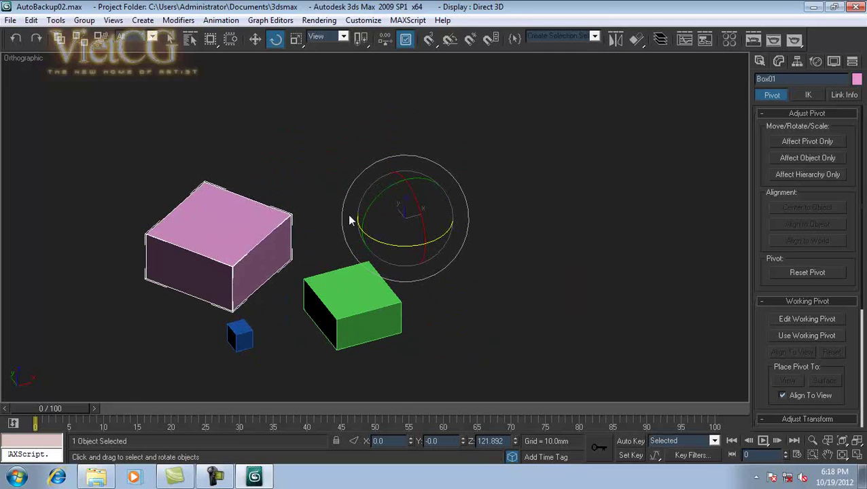
{"action": "middle_click_drag", "start_coordinate": [348, 217], "coordinate": [367, 206]}
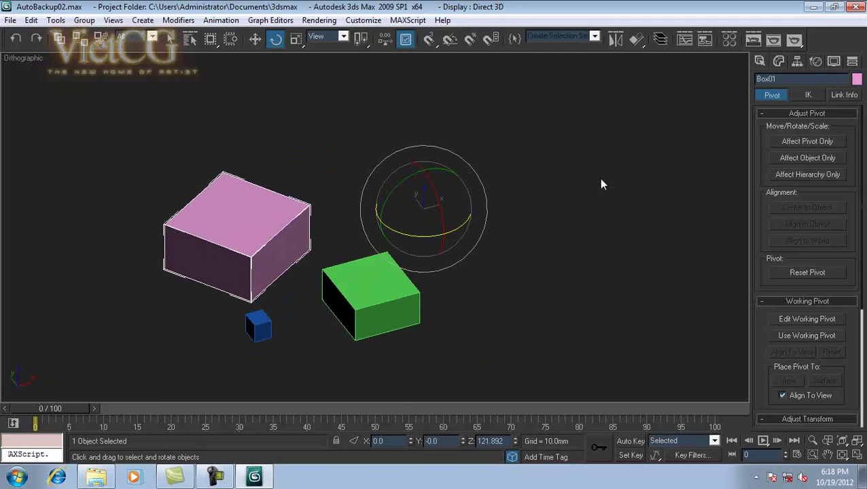
{"action": "left_click", "coordinate": [800, 144]}
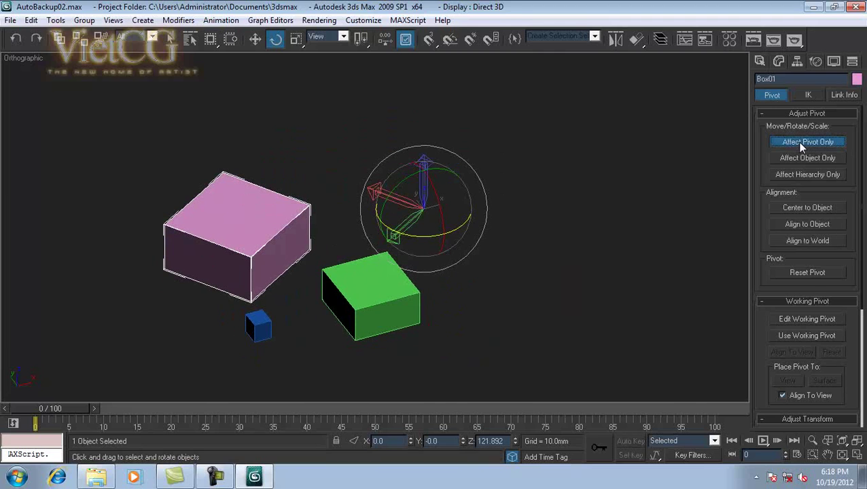
{"action": "left_click", "coordinate": [808, 272]}
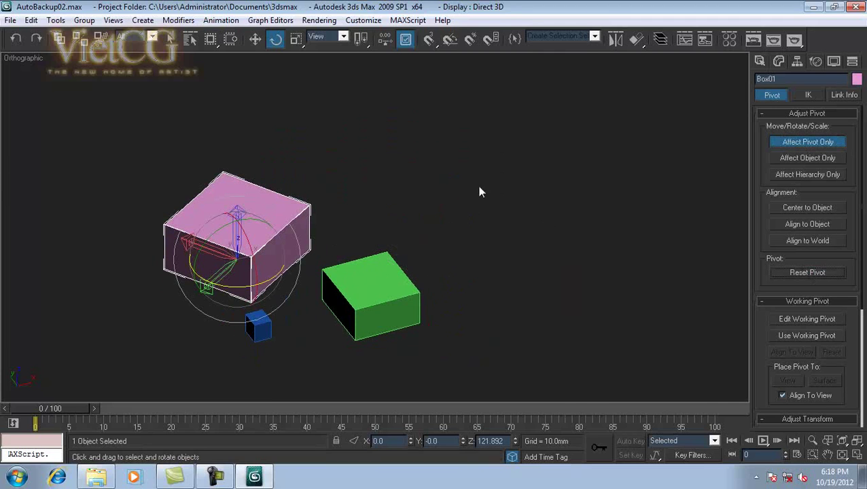
{"action": "left_click", "coordinate": [384, 233]}
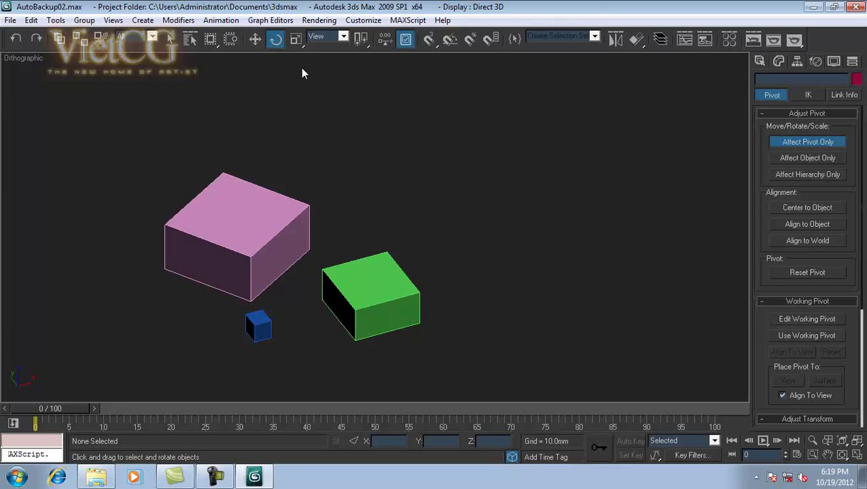
Turn off Affect Pivot Only and settle on Select and Scale with the R key.
{"action": "left_click", "coordinate": [773, 140]}
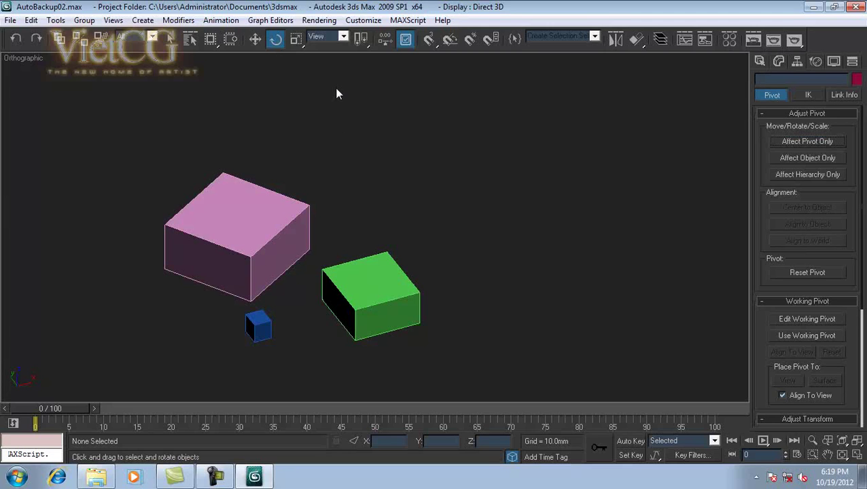
{"action": "key", "text": "w"}
{"action": "key", "text": "e"}
{"action": "key", "text": "r"}
{"action": "key", "text": "w"}
{"action": "key", "text": "r"}
{"action": "key", "text": "w"}
{"action": "key", "text": "e"}
{"action": "key", "text": "r"}
{"action": "key", "text": "w"}
{"action": "key", "text": "e"}
{"action": "key", "text": "r"}
{"action": "key", "text": "w"}
{"action": "key", "text": "e"}
{"action": "key", "text": "r"}
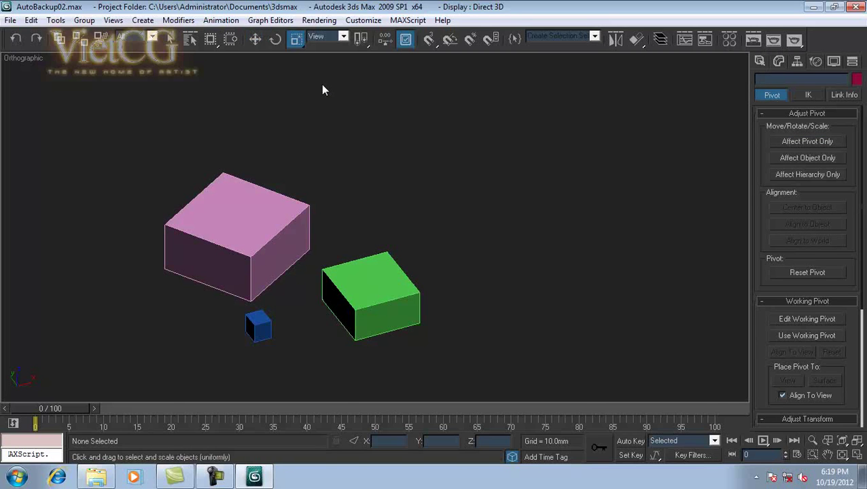
Select the green Box02 and drag the scale gizmo centre to scale it uniformly.
{"action": "left_click", "coordinate": [297, 219]}
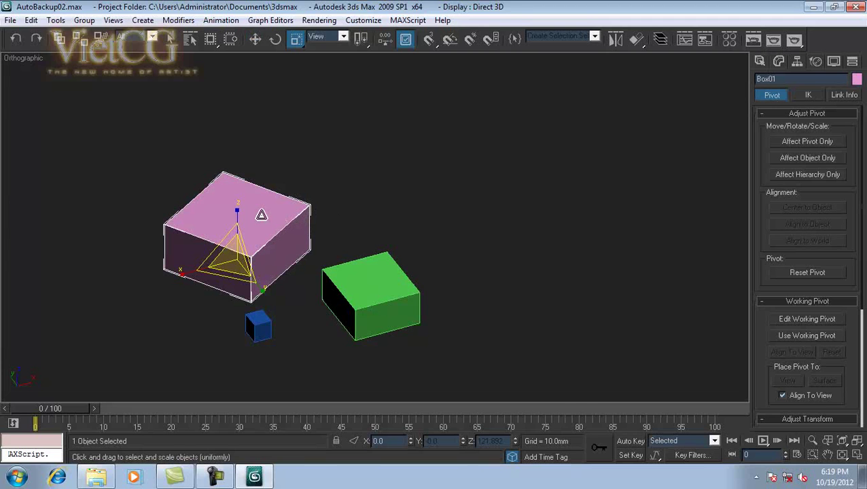
{"action": "left_click", "coordinate": [366, 274]}
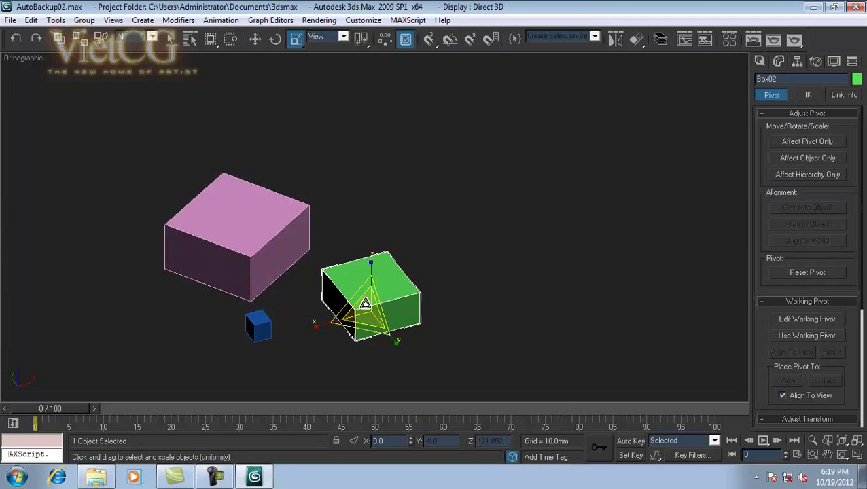
{"action": "mouse_move", "coordinate": [365, 304]}
{"action": "left_mouse_down"}
{"action": "mouse_move", "coordinate": [419, 359]}
{"action": "mouse_move", "coordinate": [387, 286]}
{"action": "left_mouse_up"}
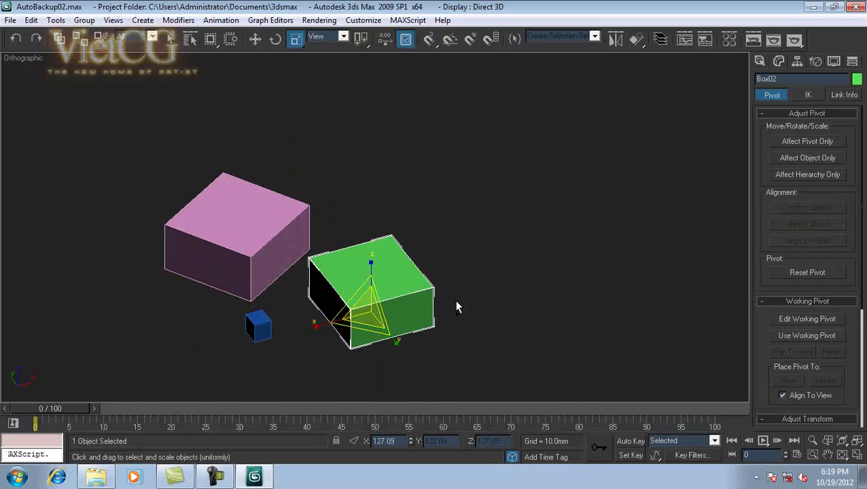
{"action": "left_click_drag", "start_coordinate": [387, 286], "coordinate": [456, 304]}
{"action": "left_click", "coordinate": [779, 62]}
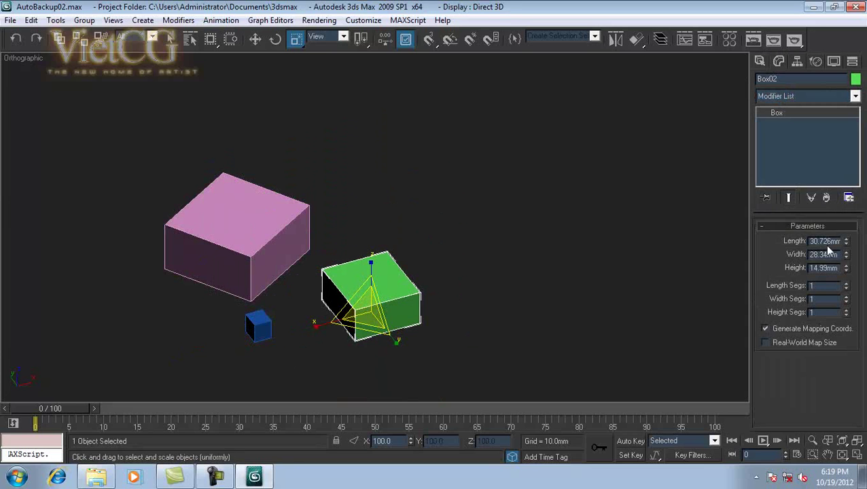
{"action": "mouse_move", "coordinate": [365, 300]}
{"action": "left_mouse_down"}
{"action": "mouse_move", "coordinate": [365, 205]}
{"action": "mouse_move", "coordinate": [435, 354]}
{"action": "mouse_move", "coordinate": [426, 177]}
{"action": "mouse_move", "coordinate": [440, 300]}
{"action": "mouse_move", "coordinate": [406, 226]}
{"action": "mouse_move", "coordinate": [416, 261]}
{"action": "mouse_move", "coordinate": [435, 257]}
{"action": "left_mouse_up"}
Cancel the scale drag so the green box stays at 100%, then zoom in on the boxes.
{"action": "right_click", "coordinate": [435, 257]}
{"action": "mouse_move", "coordinate": [412, 255]}
{"action": "middle_mouse_down"}
{"action": "mouse_move", "coordinate": [450, 187]}
{"action": "mouse_move", "coordinate": [439, 218]}
{"action": "middle_mouse_up"}
{"action": "scroll", "coordinate": [401, 186], "scroll_direction": "up", "scroll_amount": 3}
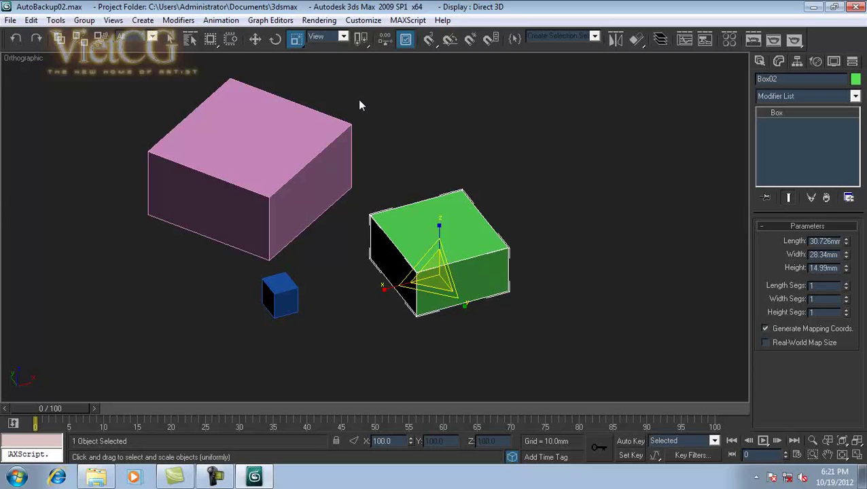
In Scale Transform Type-In, try enlarging the green box by percentage offsets, then undo to 100%.
{"action": "right_click", "coordinate": [296, 44]}
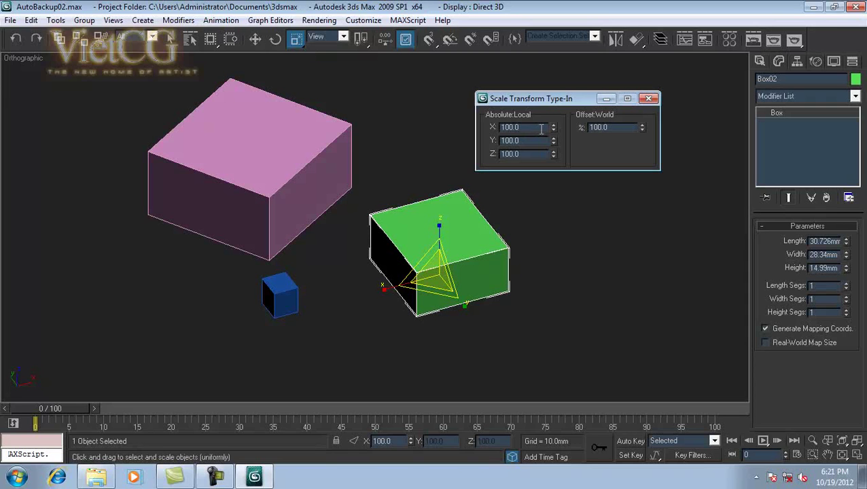
{"action": "left_click_drag", "start_coordinate": [539, 101], "coordinate": [597, 111]}
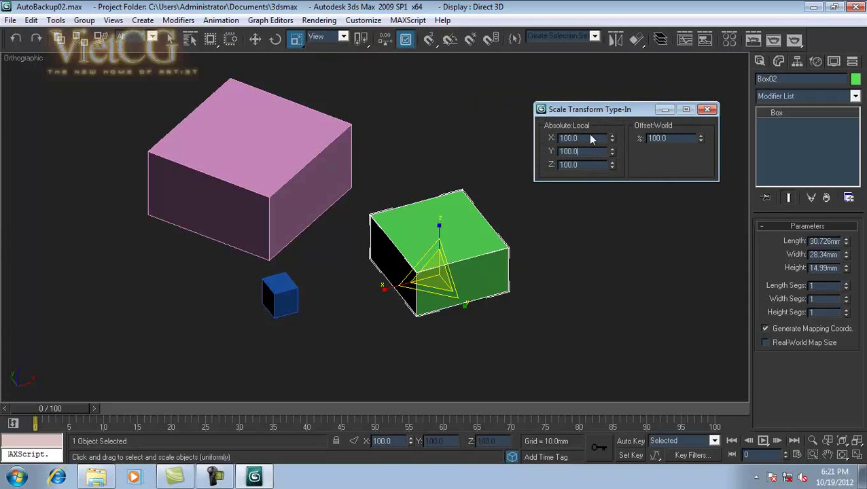
{"action": "mouse_move", "coordinate": [613, 140]}
{"action": "left_mouse_down"}
{"action": "mouse_move", "coordinate": [611, 129]}
{"action": "mouse_move", "coordinate": [619, 167]}
{"action": "left_mouse_up"}
{"action": "mouse_move", "coordinate": [701, 139]}
{"action": "left_mouse_down"}
{"action": "mouse_move", "coordinate": [702, 115]}
{"action": "mouse_move", "coordinate": [699, 155]}
{"action": "left_mouse_up"}
{"action": "mouse_move", "coordinate": [701, 139]}
{"action": "left_mouse_down"}
{"action": "mouse_move", "coordinate": [709, 102]}
{"action": "mouse_move", "coordinate": [716, 160]}
{"action": "mouse_move", "coordinate": [721, 117]}
{"action": "mouse_move", "coordinate": [700, 91]}
{"action": "mouse_move", "coordinate": [685, 221]}
{"action": "left_mouse_up"}
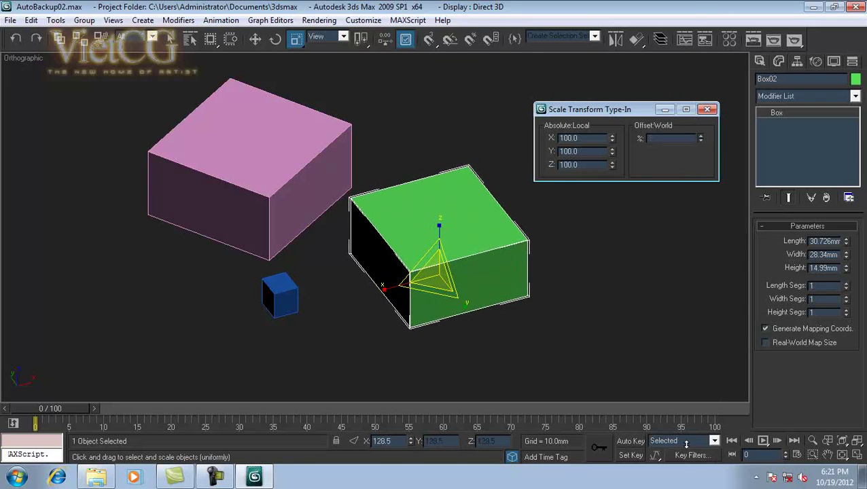
{"action": "left_click_drag", "start_coordinate": [684, 221], "coordinate": [696, 62]}
{"action": "key", "text": "ctrl+z"}
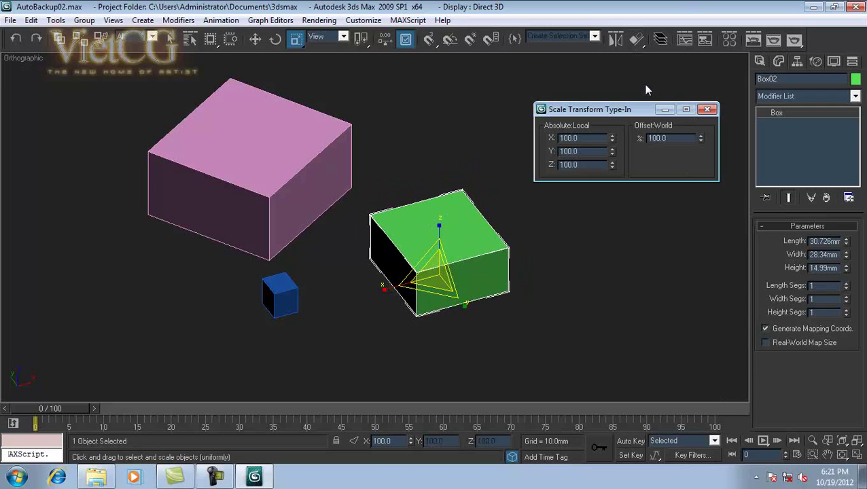
Close the Scale Transform Type-In dialog.
{"action": "left_click", "coordinate": [708, 110]}
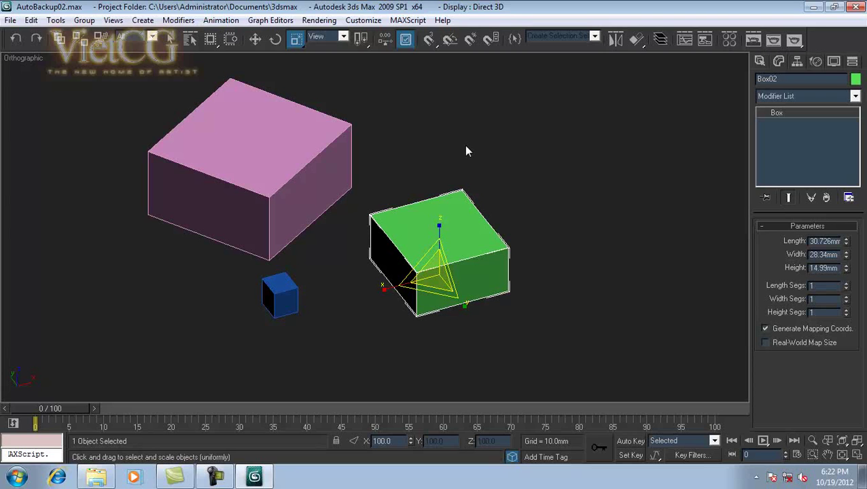
{"action": "left_click", "coordinate": [302, 164]}
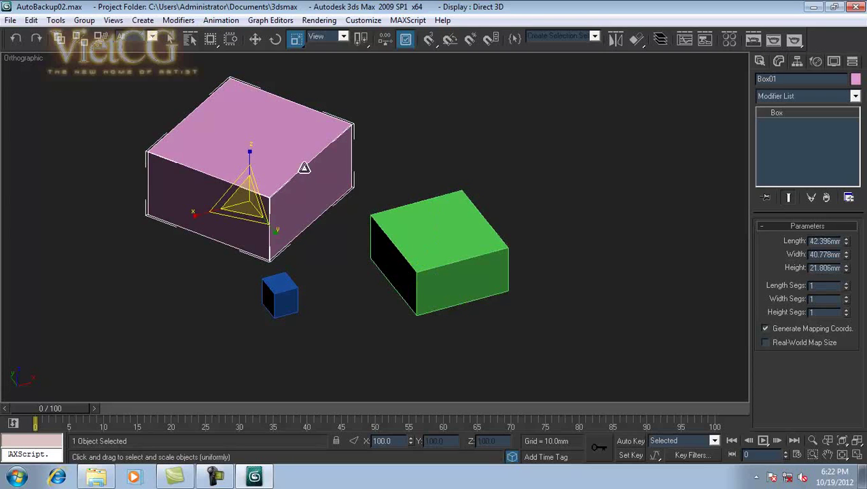
{"action": "scroll", "coordinate": [300, 162], "scroll_direction": "up", "scroll_amount": 3}
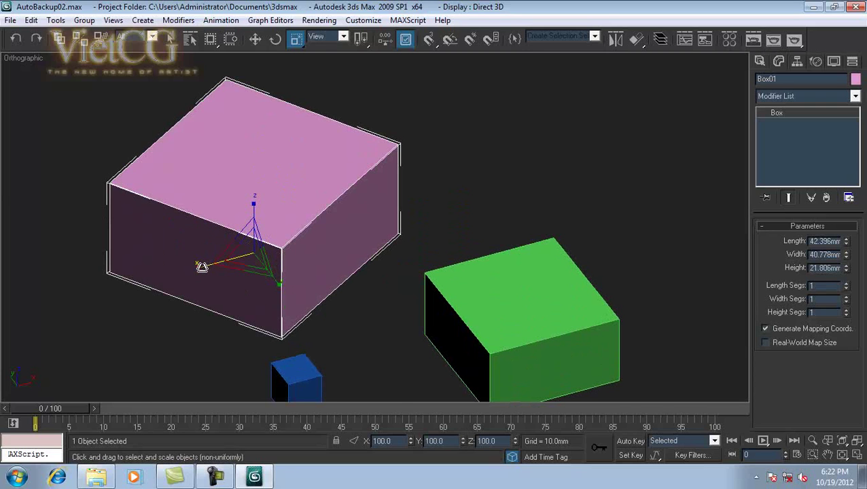
{"action": "mouse_move", "coordinate": [201, 267]}
{"action": "left_mouse_down"}
{"action": "mouse_move", "coordinate": [61, 294]}
{"action": "mouse_move", "coordinate": [310, 206]}
{"action": "mouse_move", "coordinate": [160, 231]}
{"action": "mouse_move", "coordinate": [230, 211]}
{"action": "mouse_move", "coordinate": [135, 240]}
{"action": "mouse_move", "coordinate": [240, 201]}
{"action": "mouse_move", "coordinate": [112, 246]}
{"action": "mouse_move", "coordinate": [308, 184]}
{"action": "mouse_move", "coordinate": [171, 218]}
{"action": "mouse_move", "coordinate": [203, 205]}
{"action": "mouse_move", "coordinate": [174, 219]}
{"action": "mouse_move", "coordinate": [197, 214]}
{"action": "left_mouse_up"}
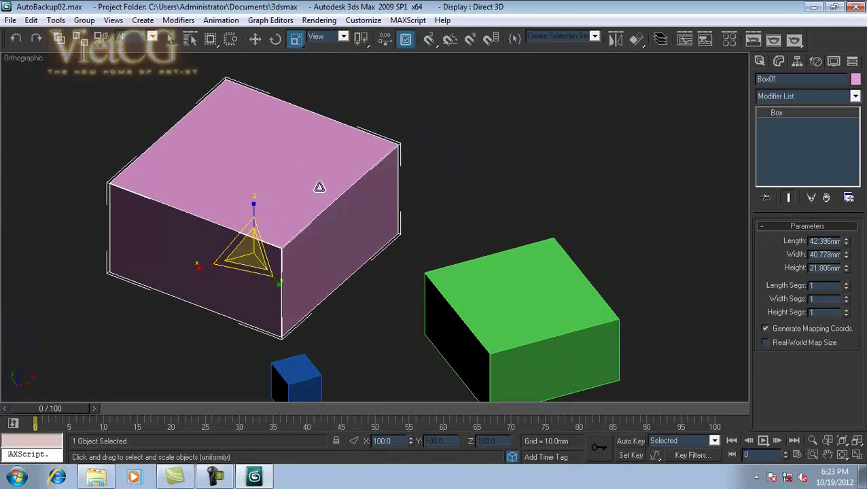
Switch to Local coordinates and try stretching the pink box along its X and Y axes.
{"action": "left_click", "coordinate": [342, 38]}
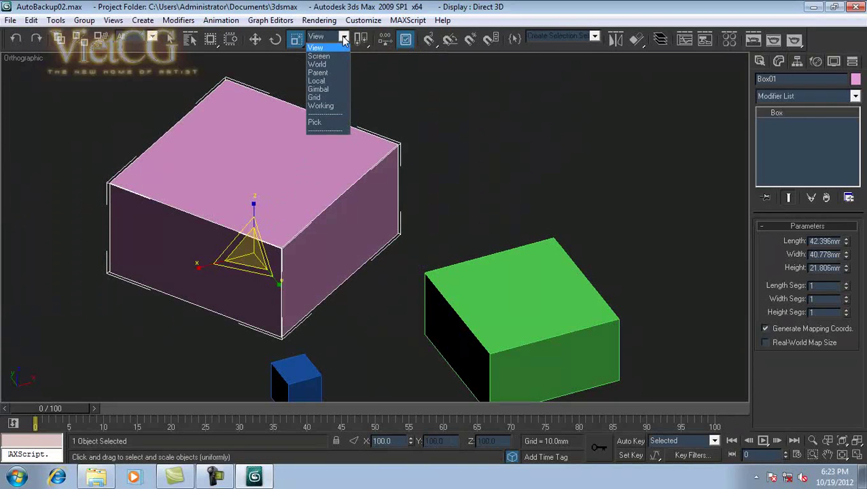
{"action": "left_click", "coordinate": [317, 81]}
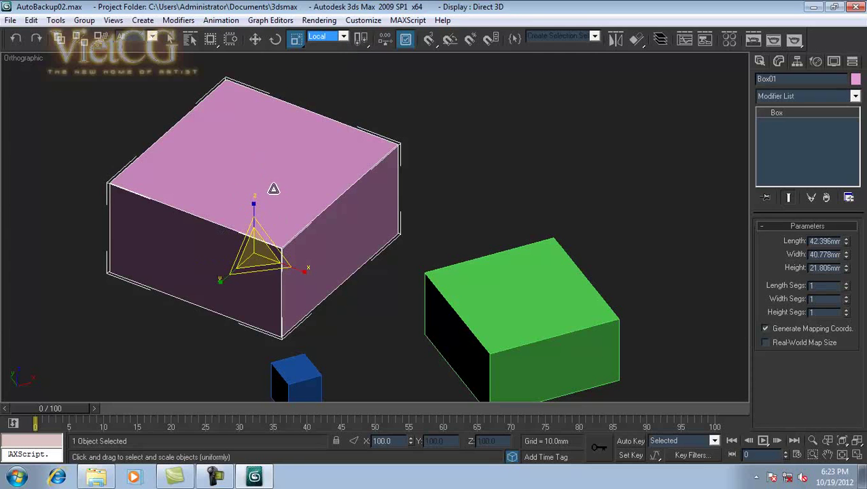
{"action": "mouse_move", "coordinate": [304, 273]}
{"action": "left_mouse_down"}
{"action": "mouse_move", "coordinate": [369, 299]}
{"action": "mouse_move", "coordinate": [333, 280]}
{"action": "mouse_move", "coordinate": [335, 299]}
{"action": "mouse_move", "coordinate": [313, 267]}
{"action": "mouse_move", "coordinate": [358, 304]}
{"action": "mouse_move", "coordinate": [327, 279]}
{"action": "left_mouse_up"}
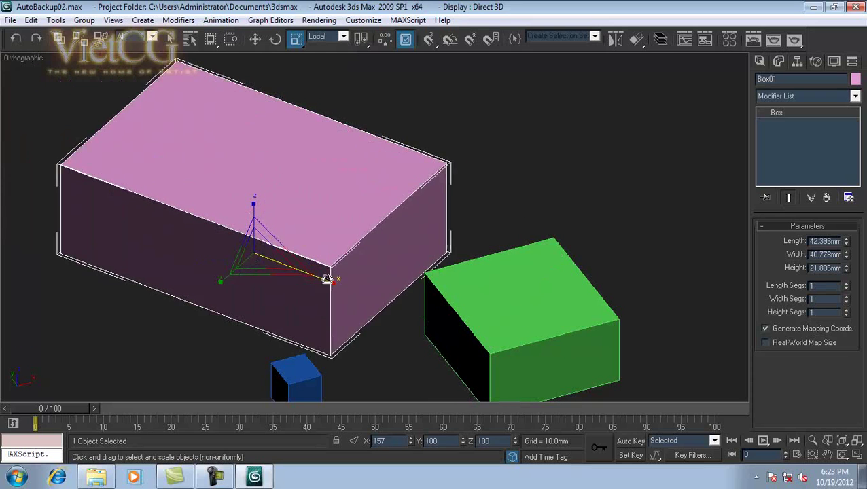
{"action": "right_click", "coordinate": [327, 279]}
{"action": "mouse_move", "coordinate": [223, 281]}
{"action": "left_mouse_down"}
{"action": "mouse_move", "coordinate": [188, 305]}
{"action": "mouse_move", "coordinate": [231, 271]}
{"action": "mouse_move", "coordinate": [201, 296]}
{"action": "mouse_move", "coordinate": [219, 284]}
{"action": "left_mouse_up"}
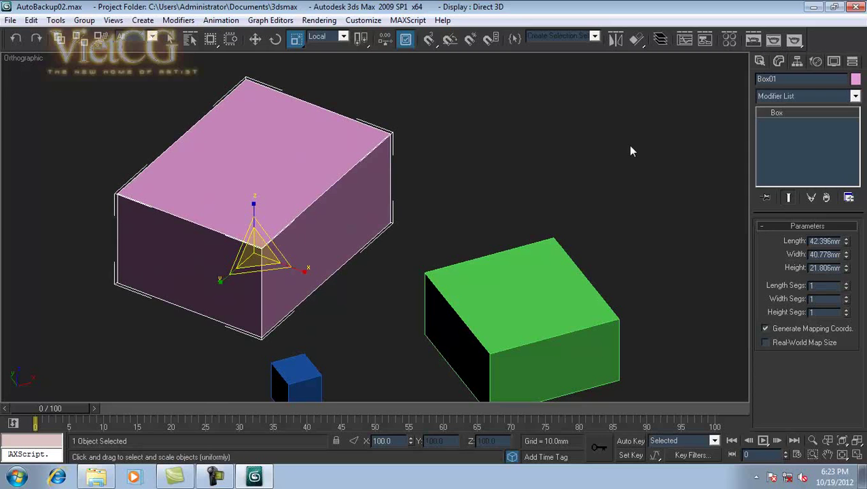
{"action": "left_click", "coordinate": [521, 163]}
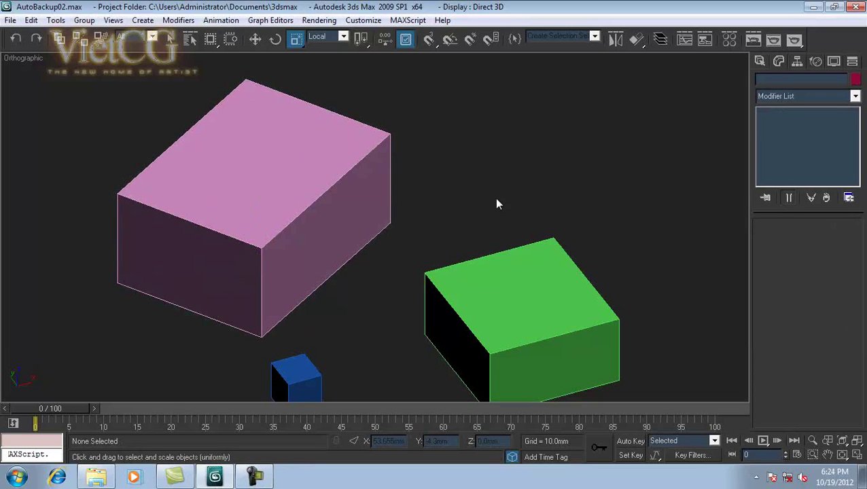
{"action": "left_click", "coordinate": [357, 141]}
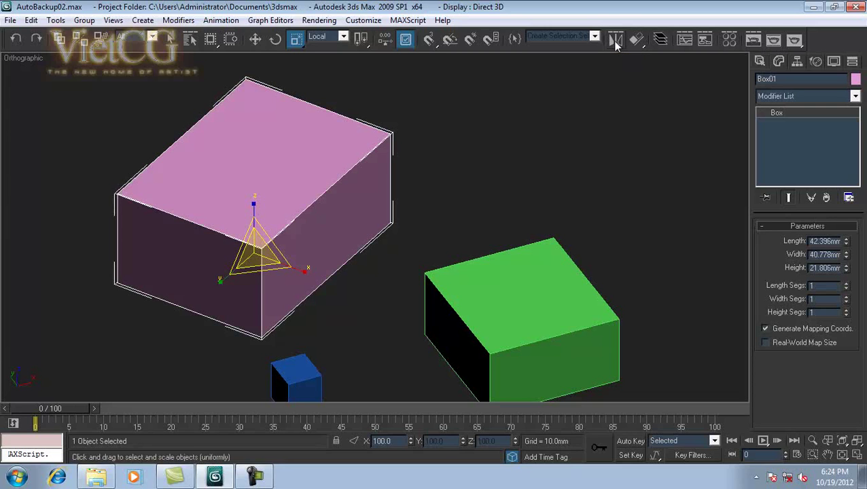
Switch to Top view and frame the pink box with all the boxes visible.
{"action": "key", "text": "t"}
{"action": "key", "text": "z"}
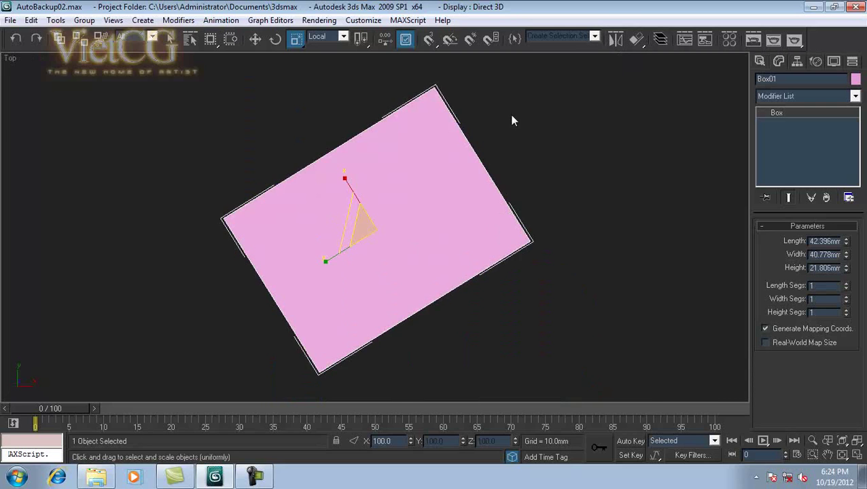
{"action": "scroll", "coordinate": [424, 134], "scroll_direction": "down", "scroll_amount": 1}
{"action": "middle_click_drag", "start_coordinate": [489, 189], "coordinate": [397, 178]}
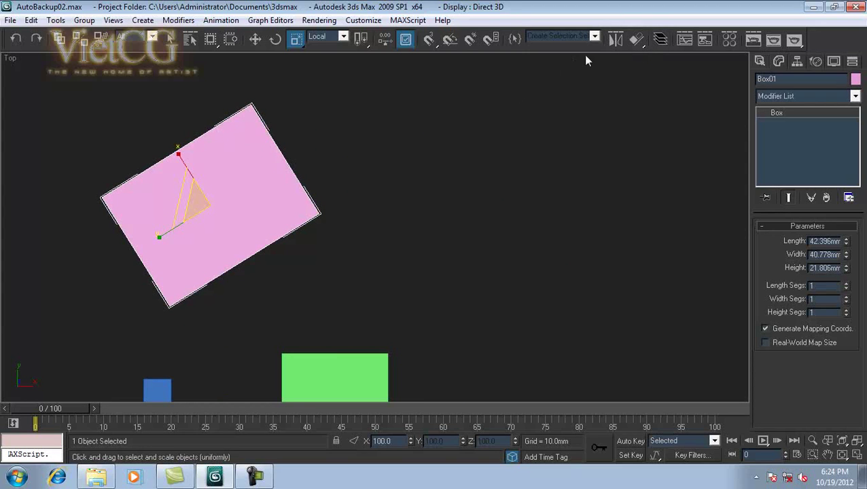
Open the Mirror dialog for the pink box and move it aside.
{"action": "left_click", "coordinate": [615, 41]}
{"action": "left_click_drag", "start_coordinate": [437, 131], "coordinate": [579, 98]}
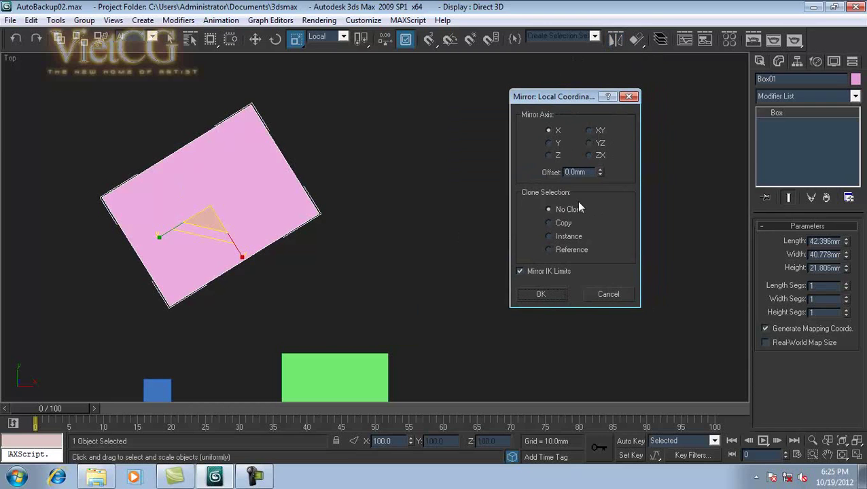
{"action": "left_click_drag", "start_coordinate": [520, 99], "coordinate": [445, 102]}
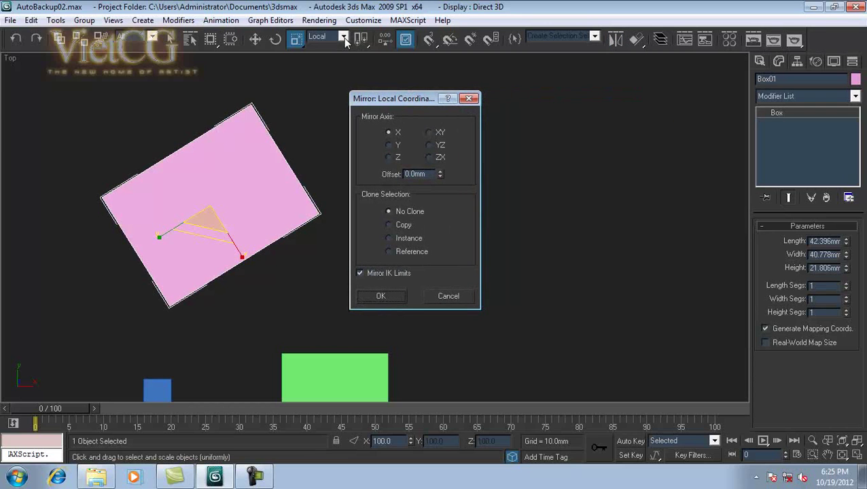
Cancel the mirror and set the reference coordinate system to View.
{"action": "left_click", "coordinate": [449, 296]}
{"action": "left_click", "coordinate": [344, 36]}
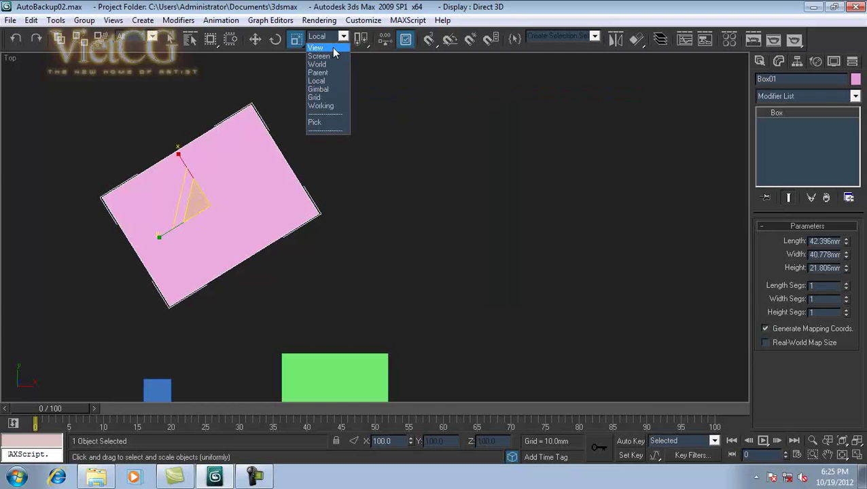
{"action": "left_click", "coordinate": [331, 48]}
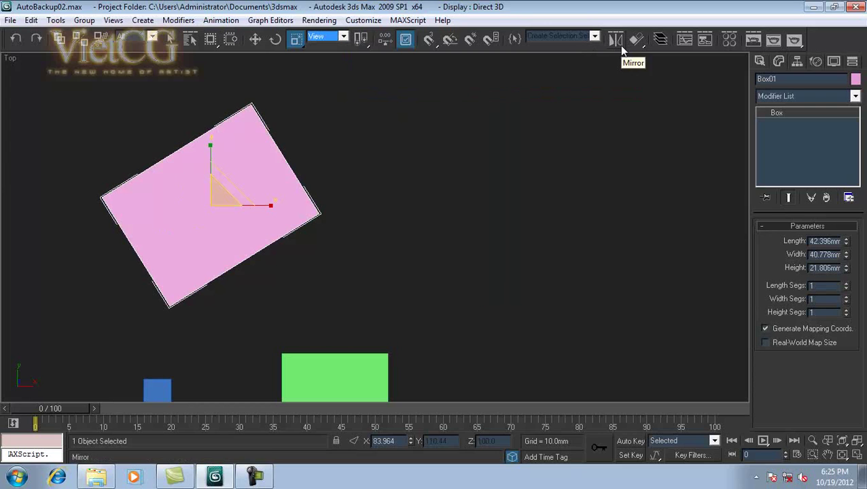
Reopen Mirror and preview a Y-axis Copy of the pink box.
{"action": "left_click", "coordinate": [615, 40]}
{"action": "left_click_drag", "start_coordinate": [428, 129], "coordinate": [545, 102]}
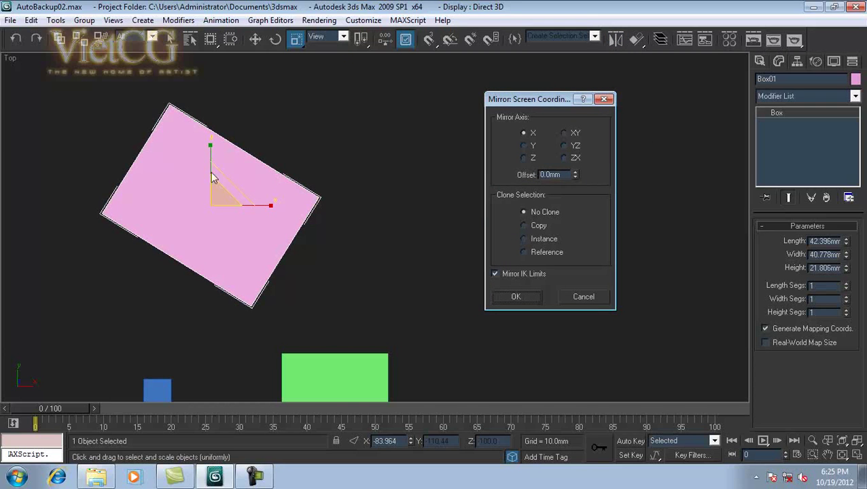
{"action": "left_click", "coordinate": [524, 145]}
{"action": "left_click", "coordinate": [534, 227]}
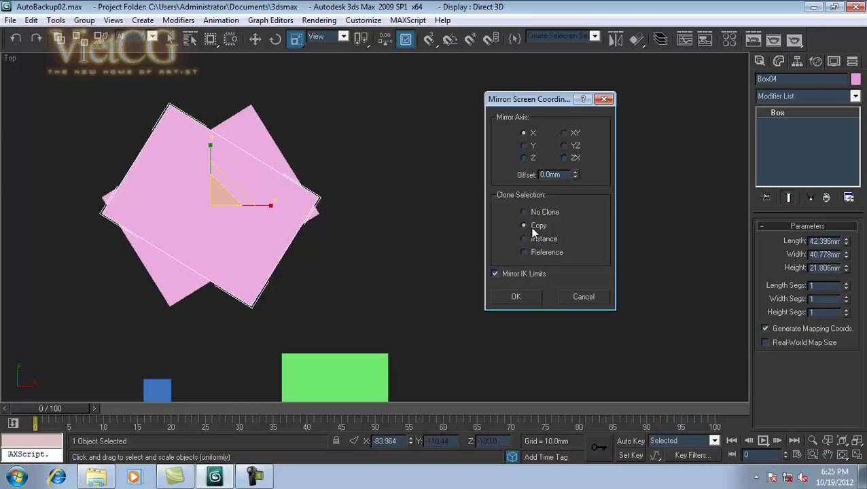
{"action": "left_click_drag", "start_coordinate": [524, 99], "coordinate": [474, 100]}
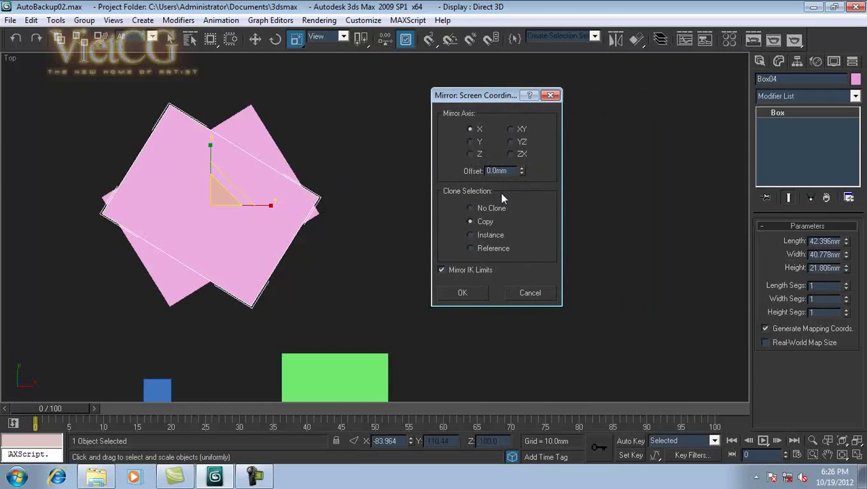
In the orbited 3-D view, reopen Mirror with Copy and a 62.81mm offset.
{"action": "left_click", "coordinate": [536, 298]}
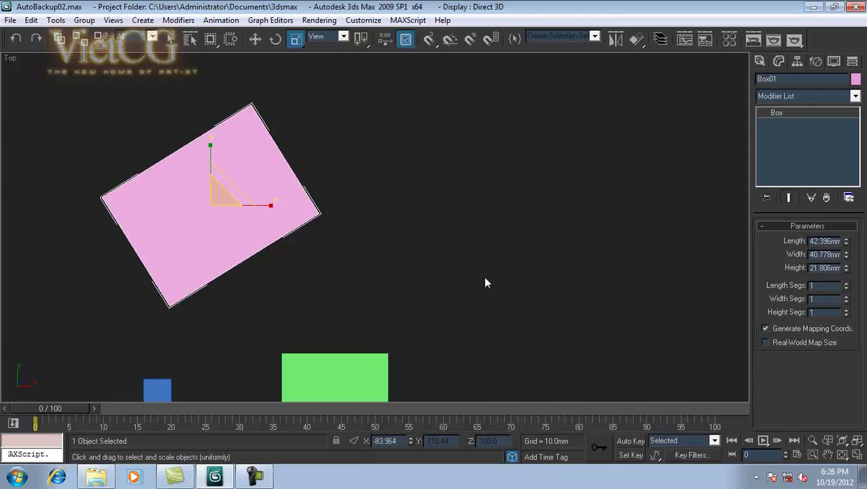
{"action": "mouse_move", "coordinate": [382, 250]}
{"action": "middle_mouse_down", "text": "alt"}
{"action": "mouse_move", "coordinate": [382, 194]}
{"action": "mouse_move", "coordinate": [477, 231]}
{"action": "mouse_move", "coordinate": [464, 223]}
{"action": "middle_mouse_up", "text": "alt"}
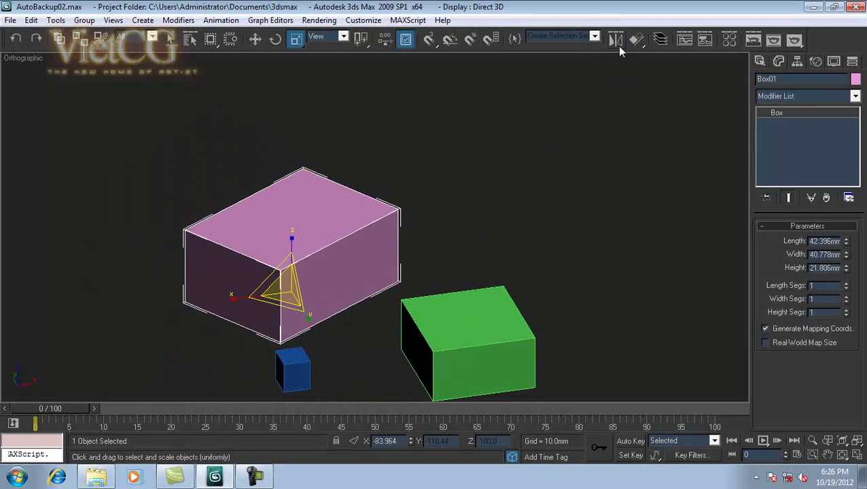
{"action": "left_click", "coordinate": [617, 42]}
{"action": "left_click", "coordinate": [579, 197]}
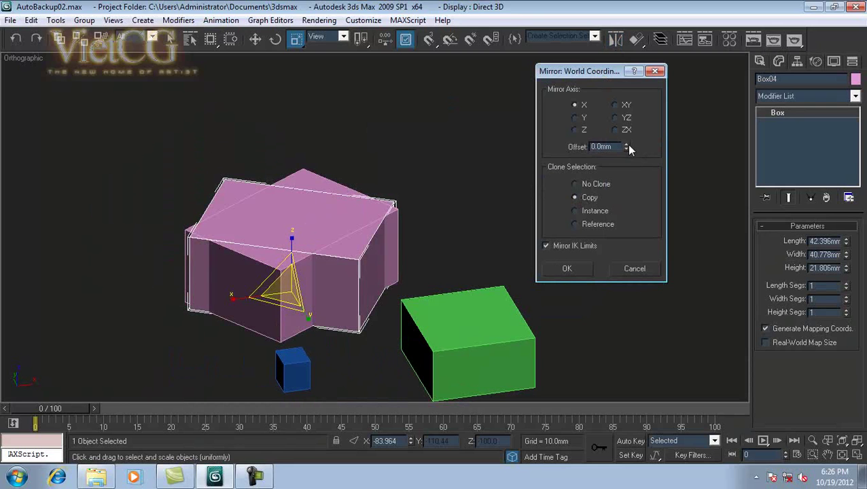
{"action": "mouse_move", "coordinate": [626, 147]}
{"action": "left_mouse_down"}
{"action": "mouse_move", "coordinate": [634, 114]}
{"action": "mouse_move", "coordinate": [635, 231]}
{"action": "left_mouse_up"}
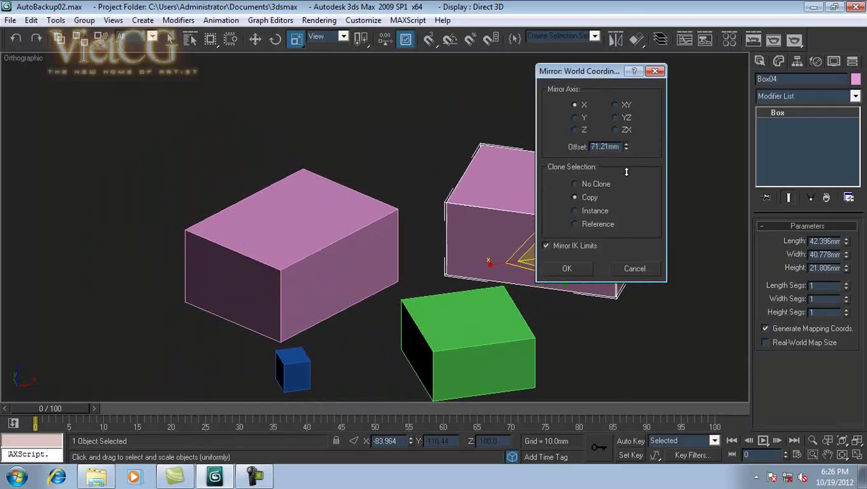
{"action": "left_click_drag", "start_coordinate": [585, 71], "coordinate": [691, 80]}
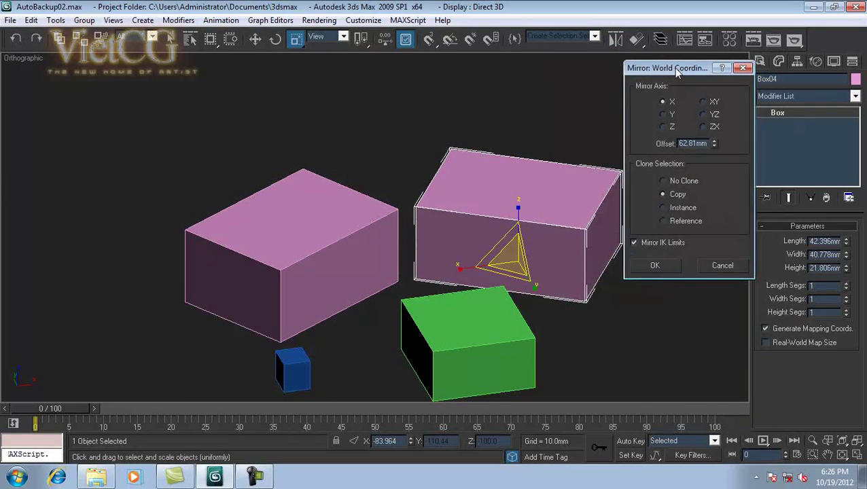
Compare the mirrored copy's placement along the X, Y and Z axes.
{"action": "left_click", "coordinate": [685, 113]}
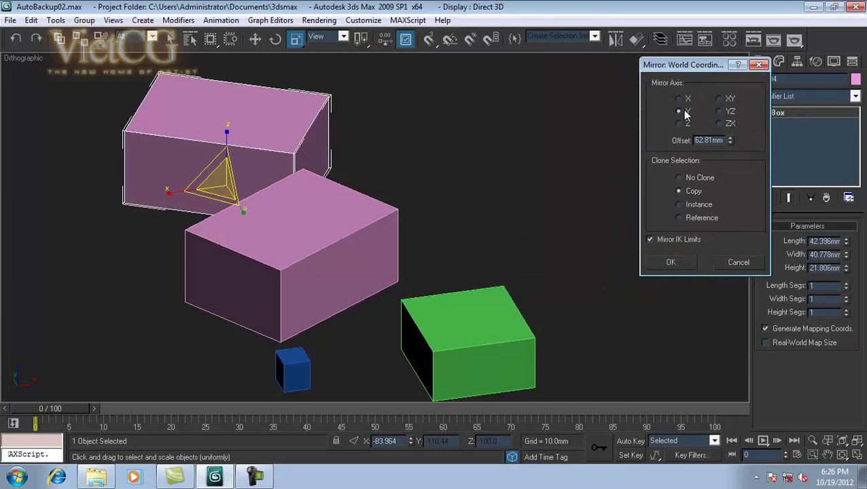
{"action": "left_click", "coordinate": [685, 99]}
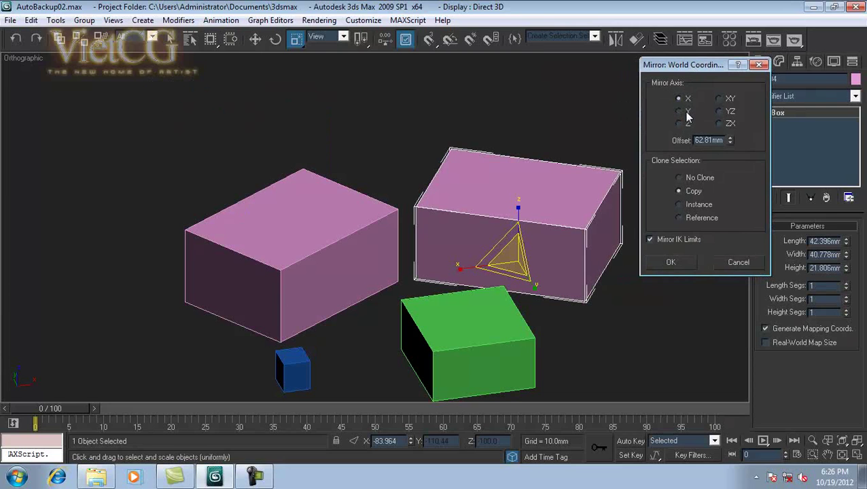
{"action": "left_click", "coordinate": [685, 113]}
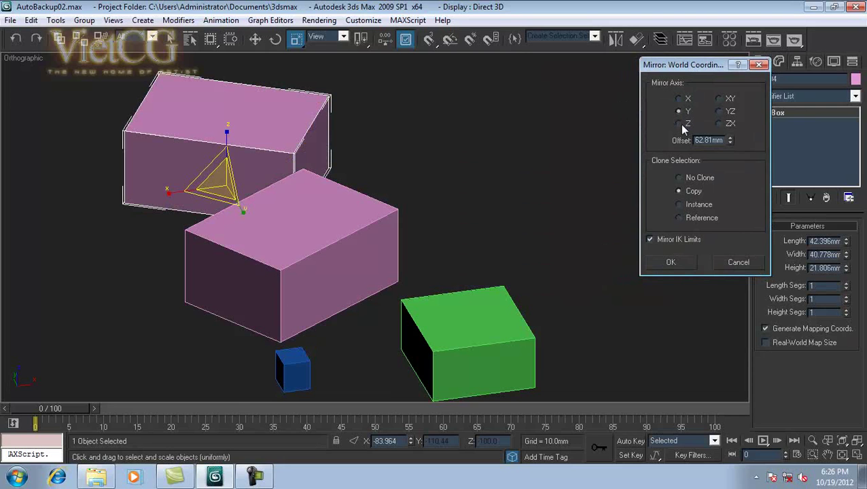
{"action": "left_click", "coordinate": [682, 125]}
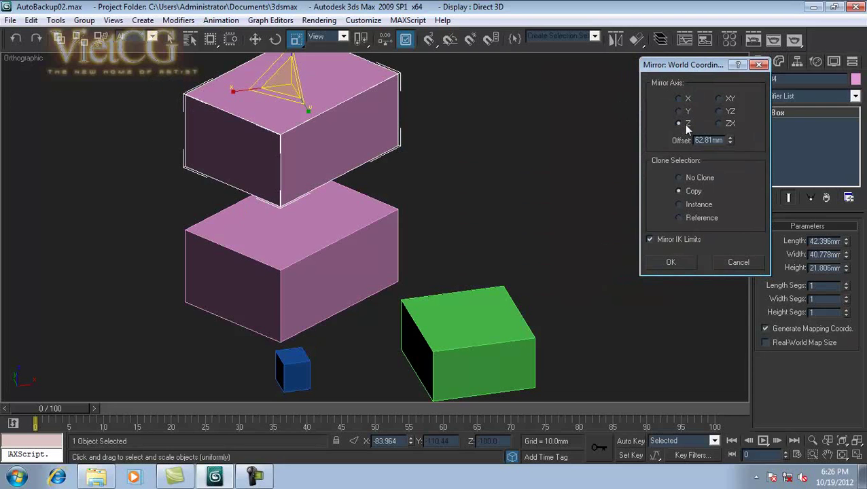
{"action": "left_click", "coordinate": [679, 99]}
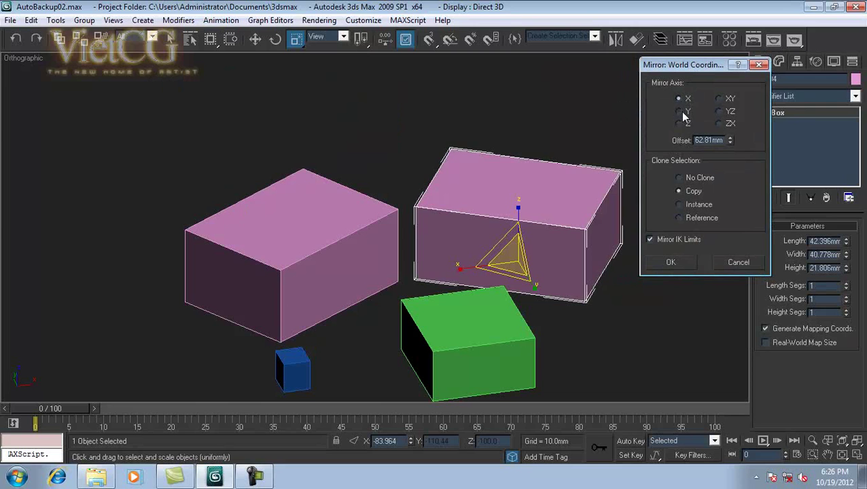
{"action": "left_click", "coordinate": [681, 113]}
{"action": "left_click", "coordinate": [682, 125]}
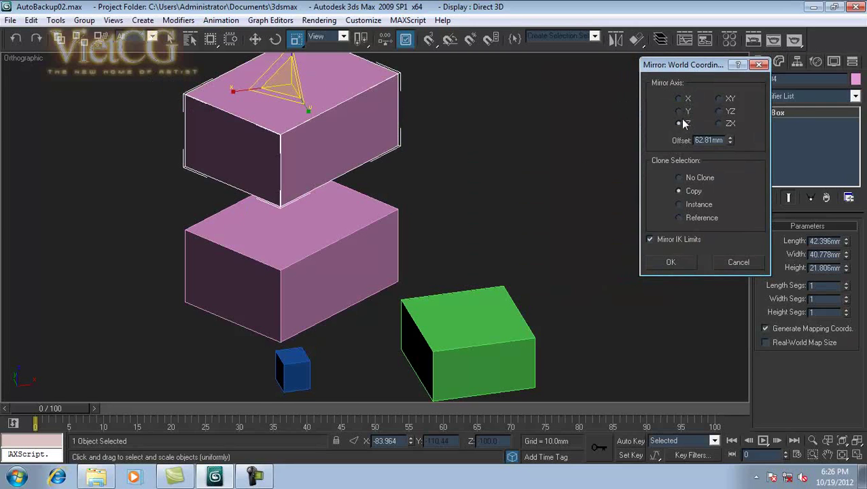
{"action": "left_click", "coordinate": [678, 99]}
{"action": "left_click", "coordinate": [679, 111]}
{"action": "left_click", "coordinate": [678, 124]}
{"action": "left_click", "coordinate": [679, 99]}
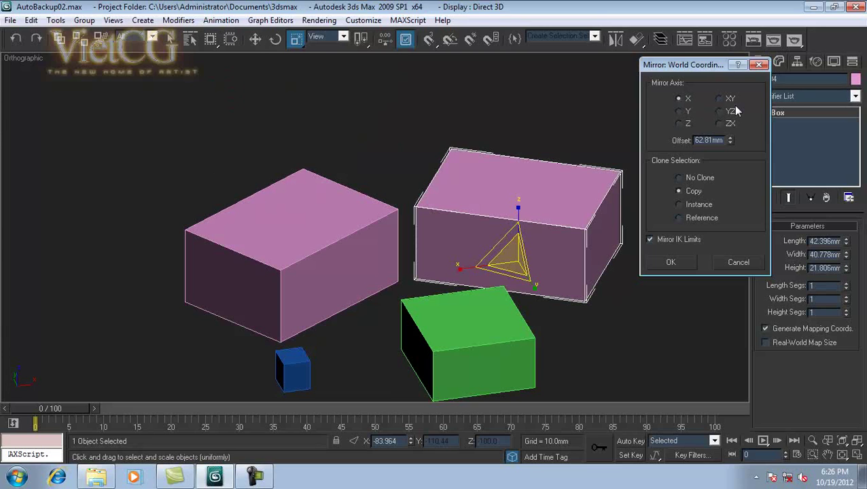
Try the XY, YZ and ZX mirror planes, settling on ZX.
{"action": "left_click", "coordinate": [720, 99]}
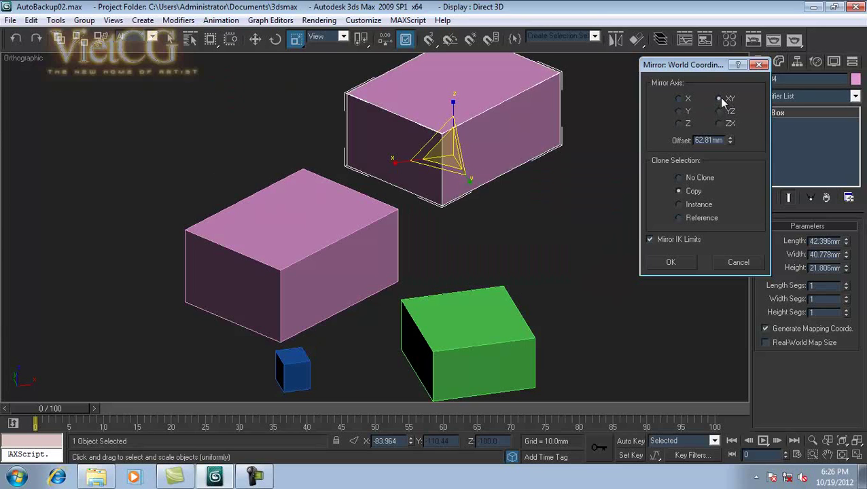
{"action": "left_click", "coordinate": [719, 112]}
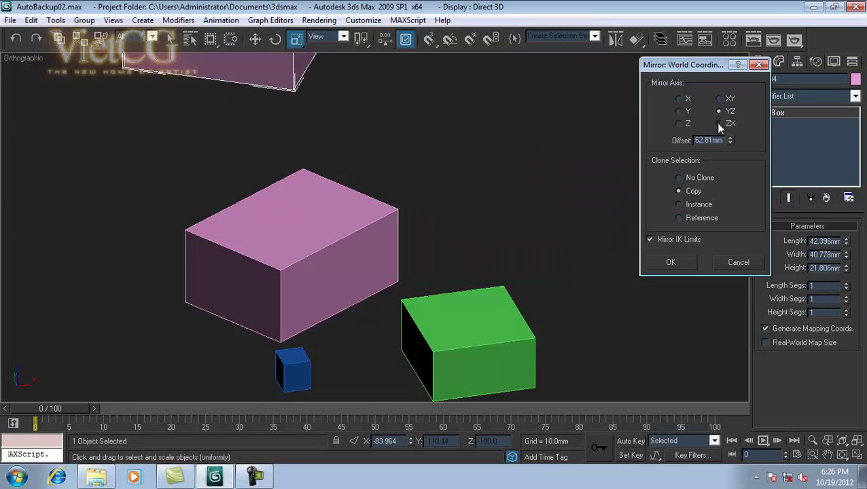
{"action": "left_click", "coordinate": [719, 124]}
{"action": "left_click", "coordinate": [719, 111]}
{"action": "left_click", "coordinate": [720, 123]}
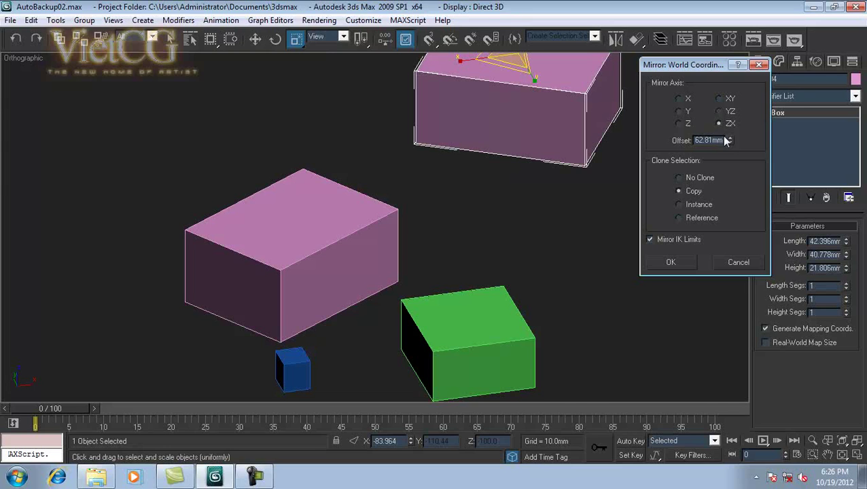